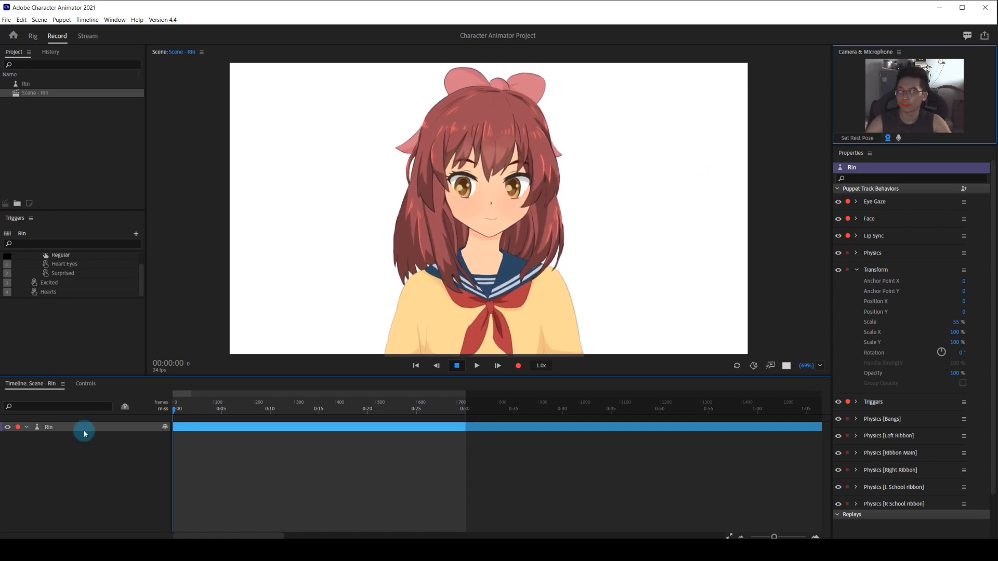
Import the study_room_by_tomtc image from Downloads and add it to the timeline beneath the Rin puppet as the background.
{"action": "left_click", "coordinate": [86, 130]}
{"action": "double_click", "coordinate": [86, 130]}
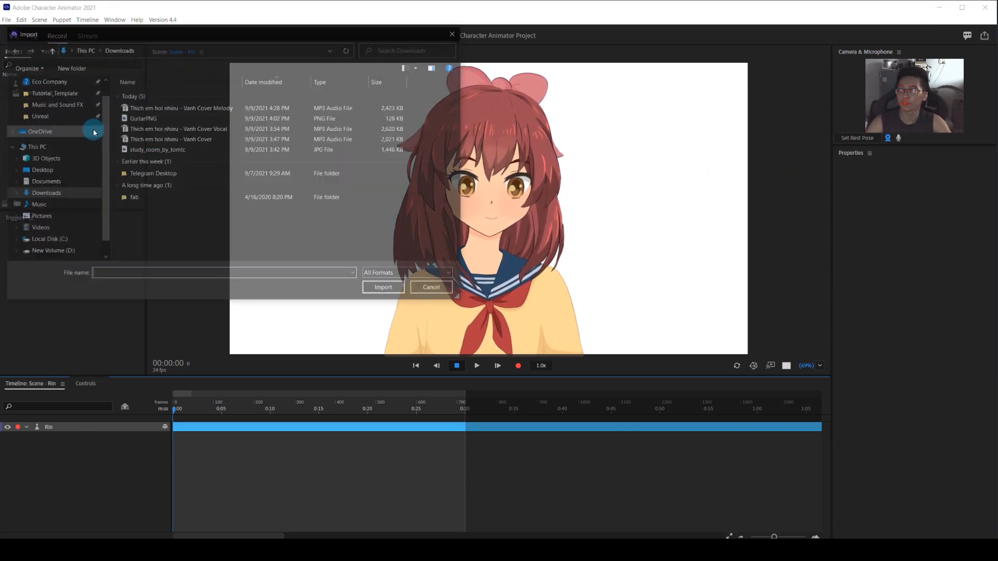
{"action": "left_click", "coordinate": [206, 150]}
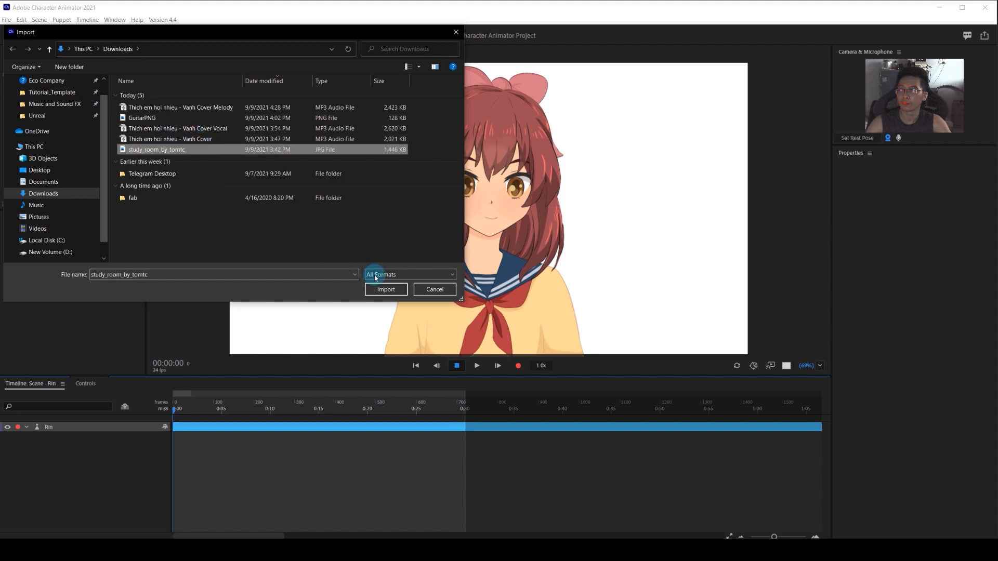
{"action": "left_click", "coordinate": [386, 289]}
{"action": "left_click_drag", "start_coordinate": [50, 111], "coordinate": [100, 508]}
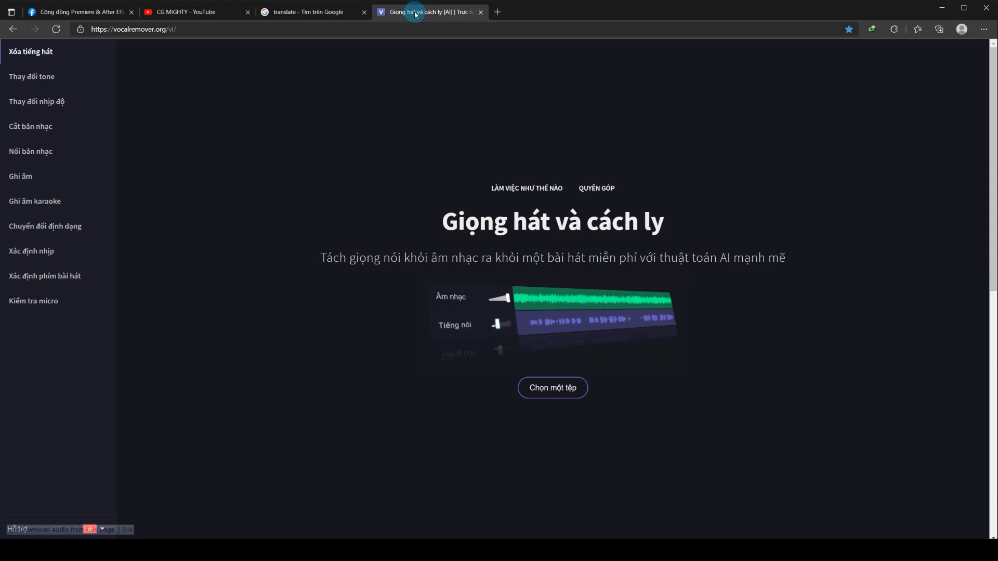
Switch to the web browser and upload "Thich em hoi nhieu - Vanh Cover" to vocalremover.org for vocal separation.
{"action": "left_click", "coordinate": [219, 28]}
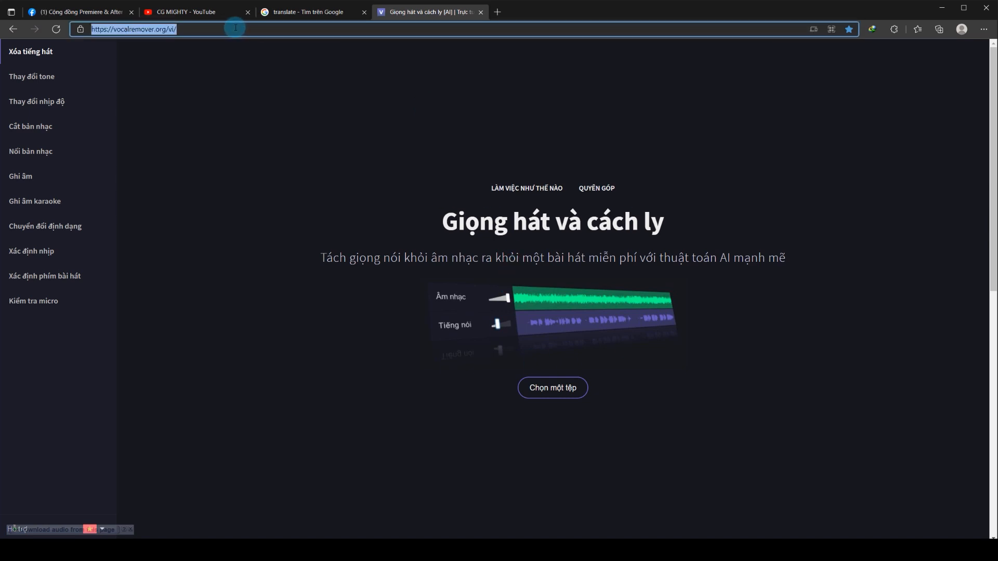
{"action": "left_click", "coordinate": [119, 33]}
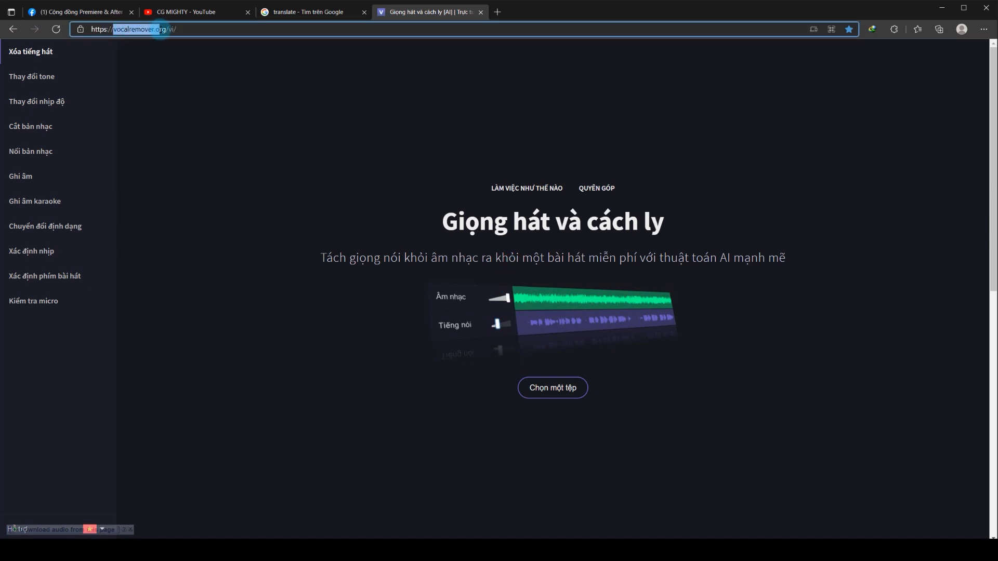
{"action": "left_click", "coordinate": [327, 84]}
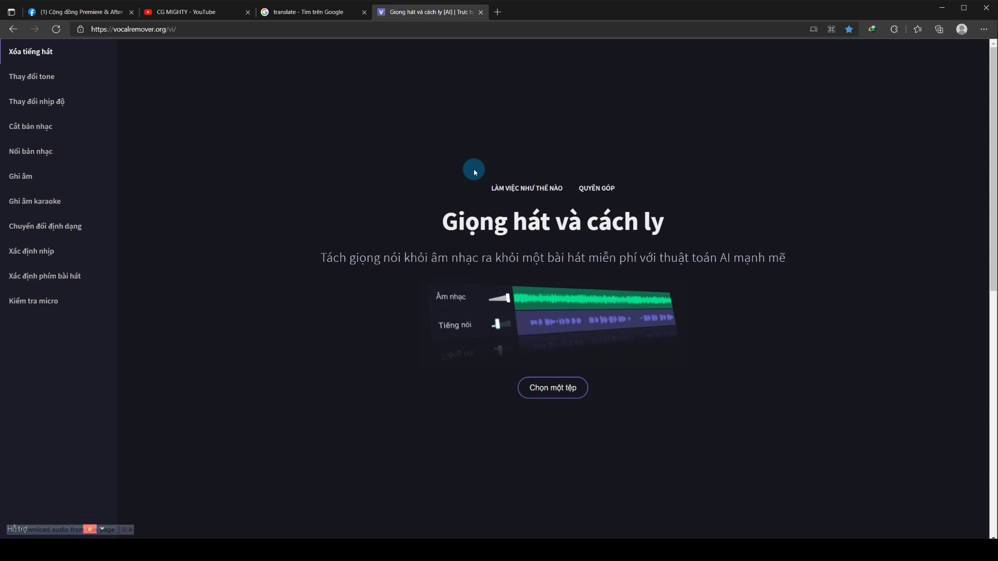
{"action": "left_click", "coordinate": [552, 389]}
{"action": "left_click_drag", "start_coordinate": [204, 15], "coordinate": [375, 103]}
{"action": "left_click", "coordinate": [381, 193]}
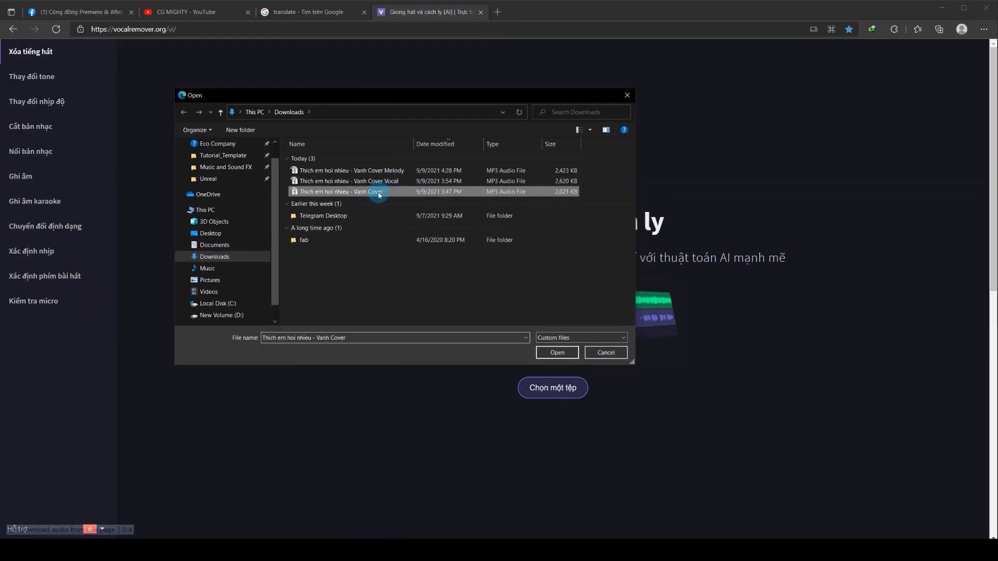
{"action": "left_click", "coordinate": [552, 352]}
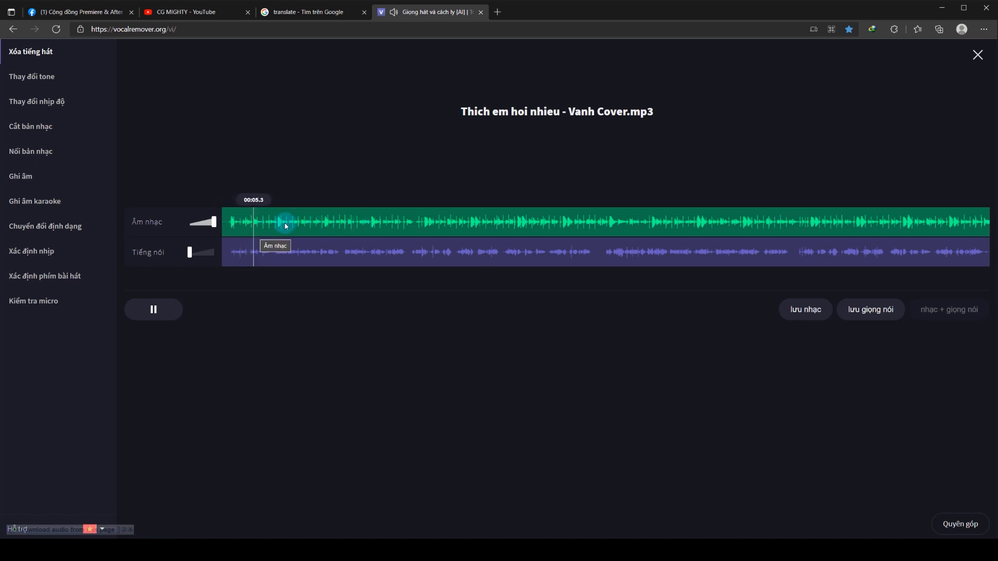
Preview the separated voice from the song's start with the music muted and the voice at full volume.
{"action": "left_click", "coordinate": [161, 310]}
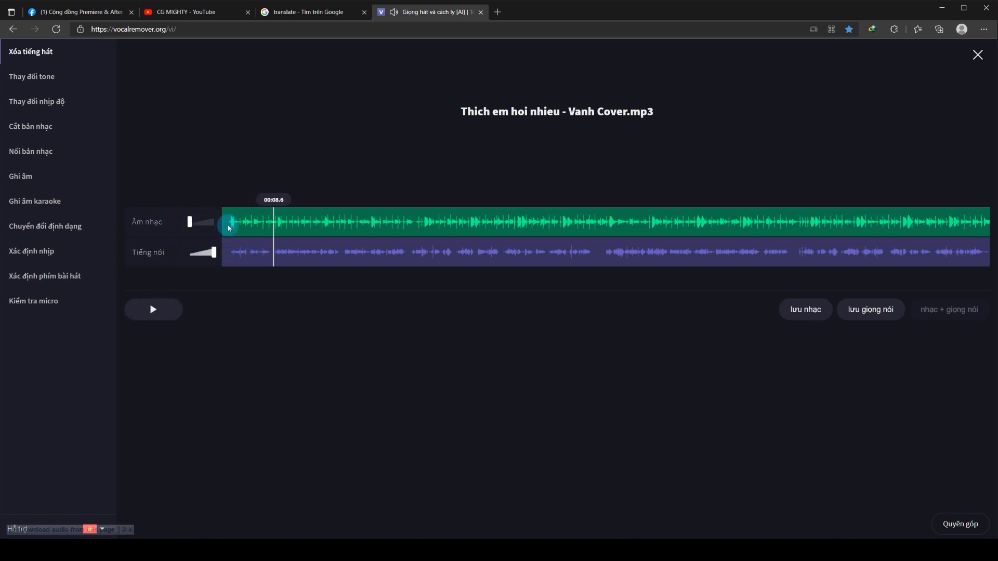
{"action": "left_click", "coordinate": [223, 217]}
{"action": "left_click", "coordinate": [156, 311]}
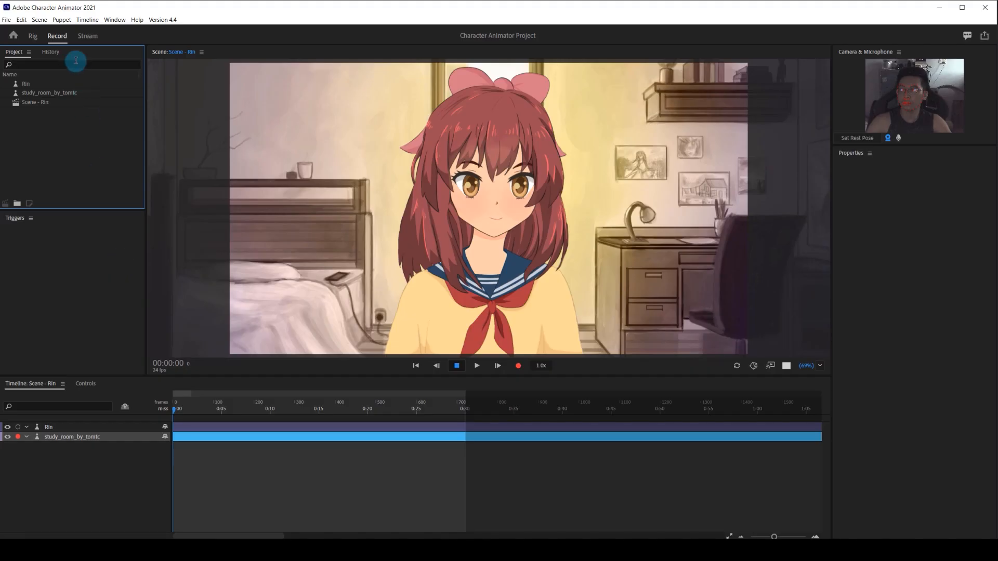
Switch back to Character Animator, import "Thich em hoi nhieu - Vanh Cover Vocal" and add it to the timeline below study_room_by_tomtc.
{"action": "double_click", "coordinate": [74, 133]}
{"action": "left_click", "coordinate": [227, 130]}
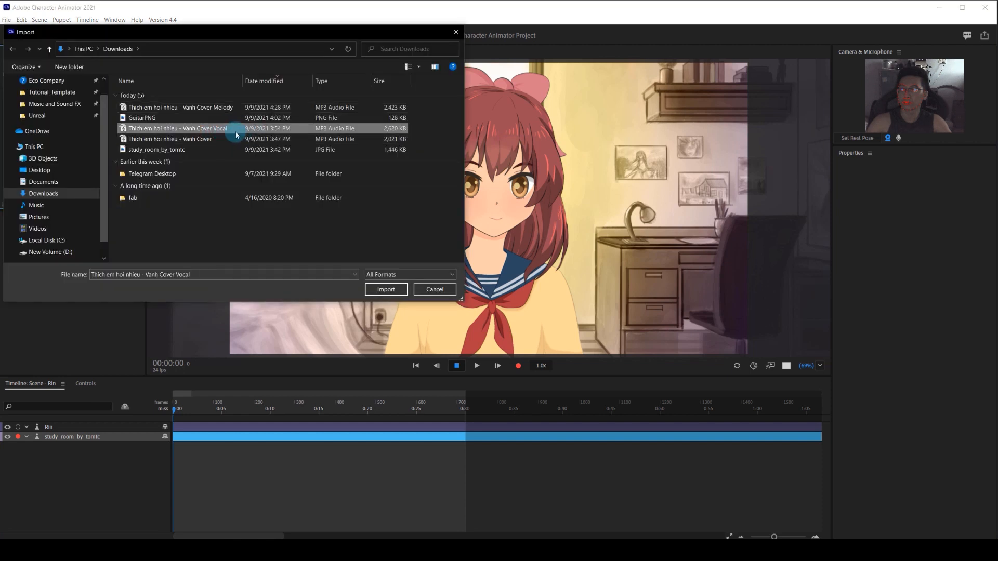
{"action": "left_click", "coordinate": [385, 290]}
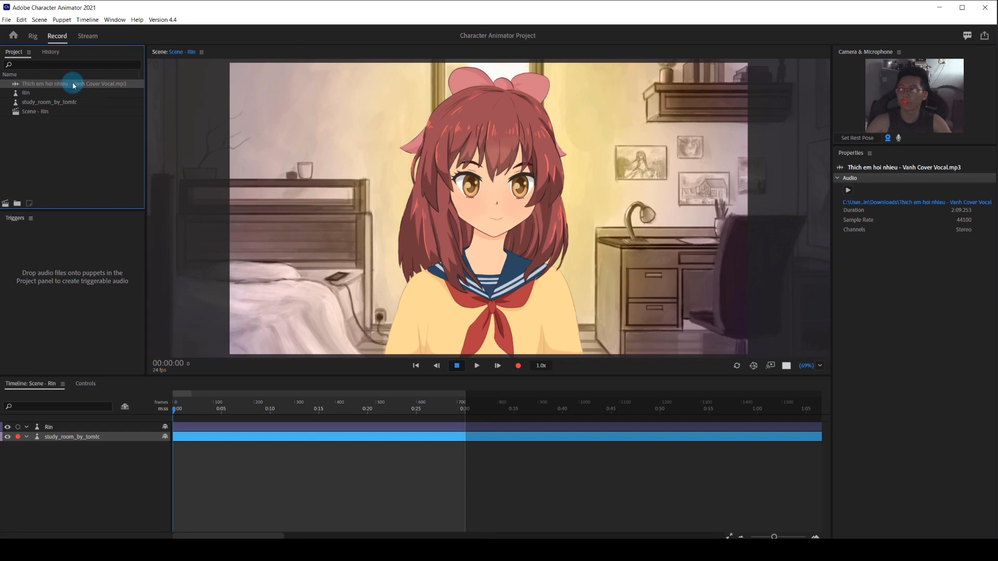
{"action": "left_click_drag", "start_coordinate": [74, 86], "coordinate": [85, 446]}
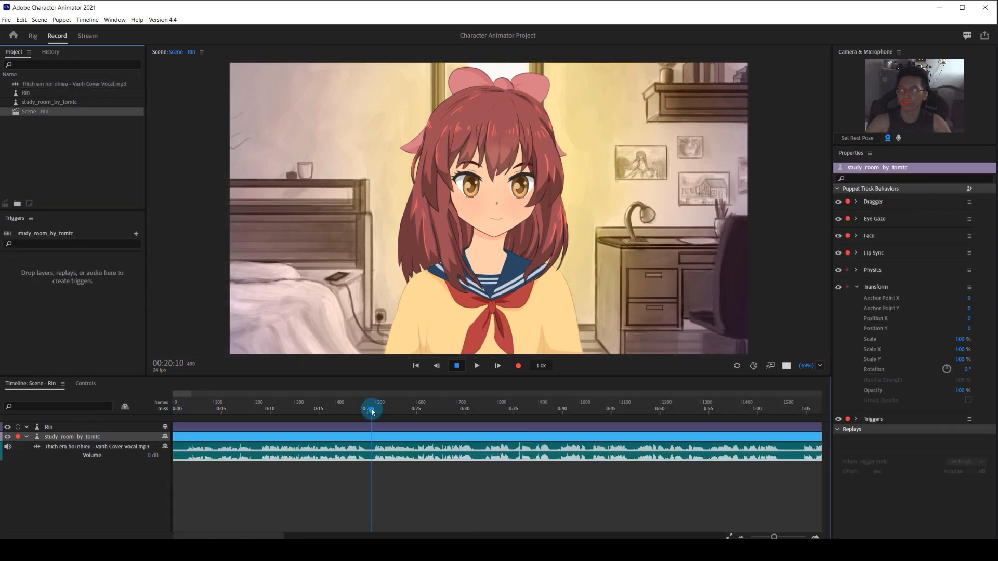
Play back the vocal track from several points to locate the section to keep.
{"action": "key", "text": "space"}
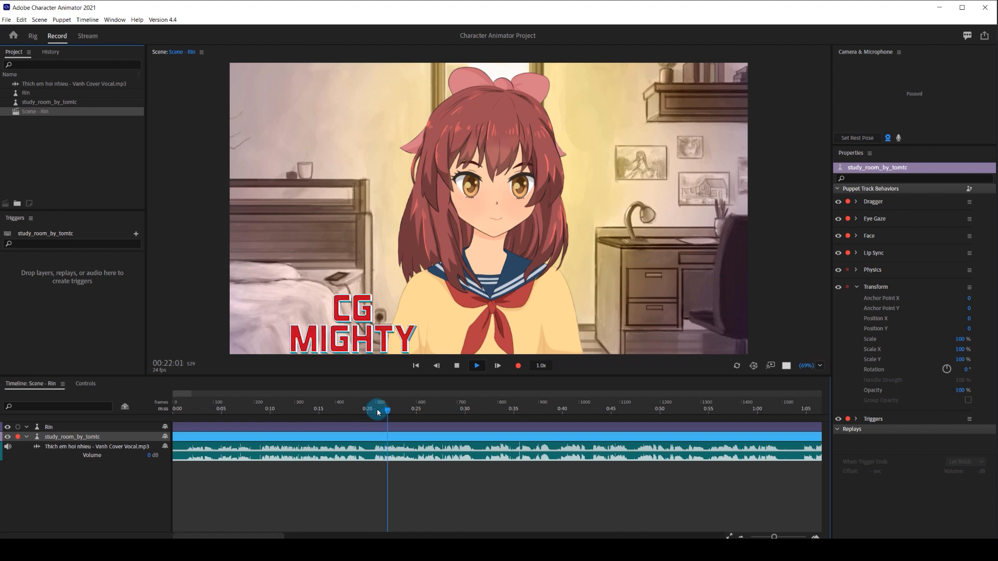
{"action": "left_click", "coordinate": [484, 411]}
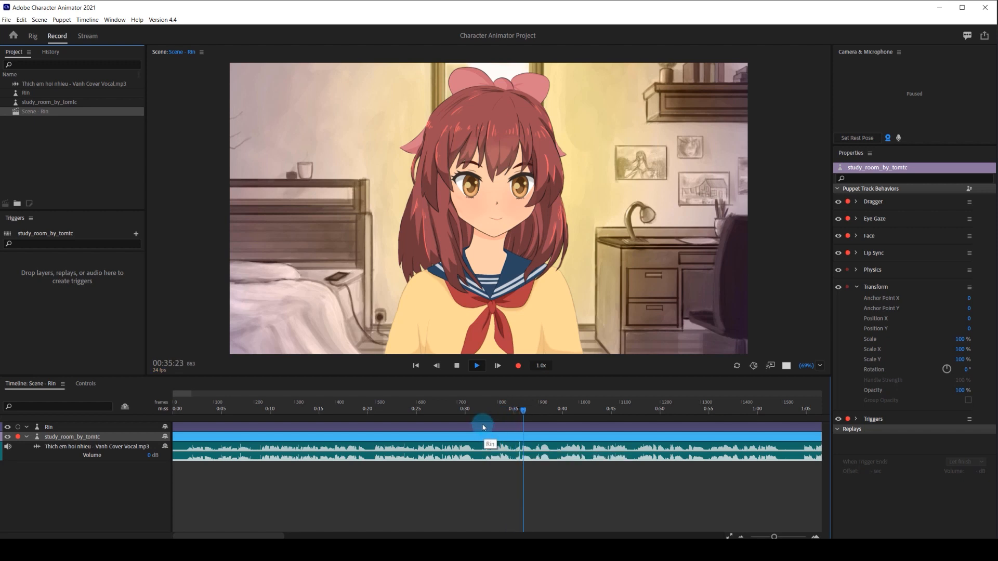
{"action": "key", "text": "space"}
{"action": "left_click", "coordinate": [196, 413]}
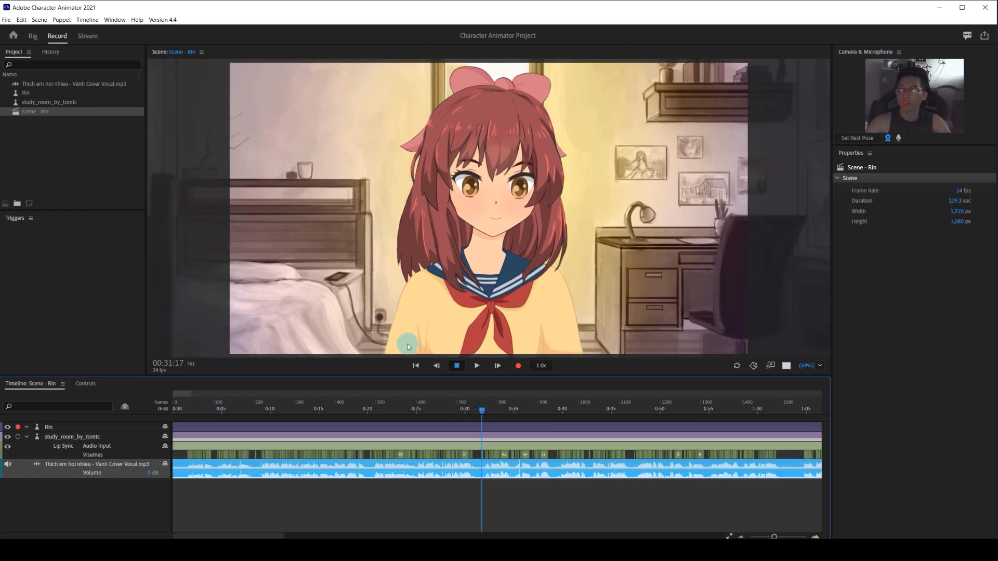
Set the timeline's work area to start at 00:31:10 and end at 01:02:19.
{"action": "left_click", "coordinate": [479, 408]}
{"action": "right_click", "coordinate": [490, 408]}
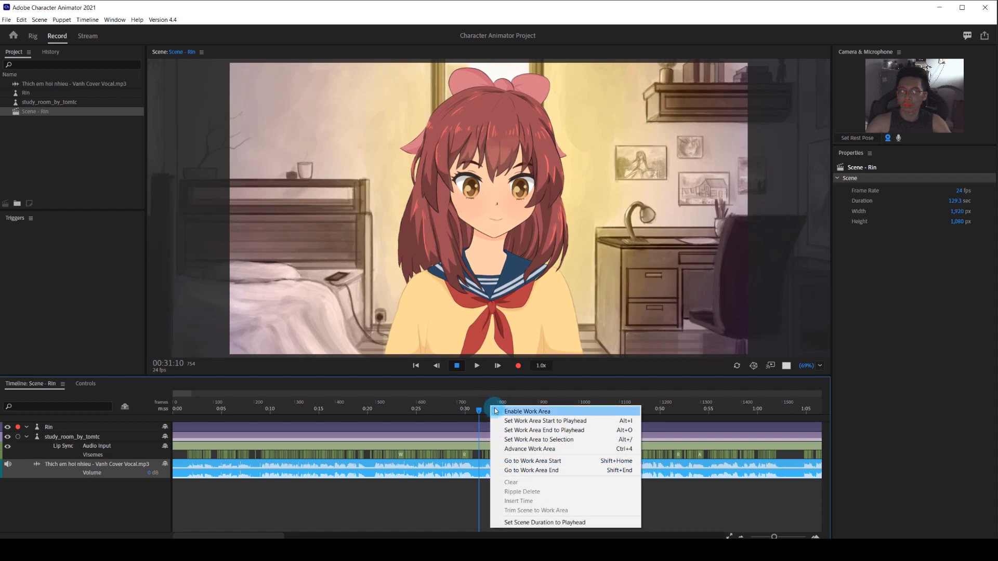
{"action": "left_click", "coordinate": [535, 422]}
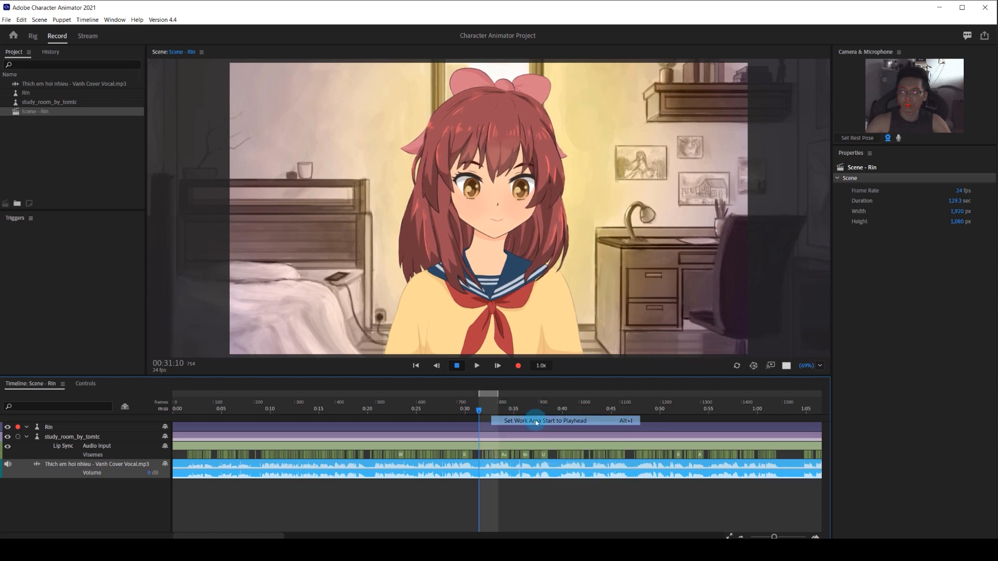
{"action": "left_click_drag", "start_coordinate": [643, 406], "coordinate": [769, 408]}
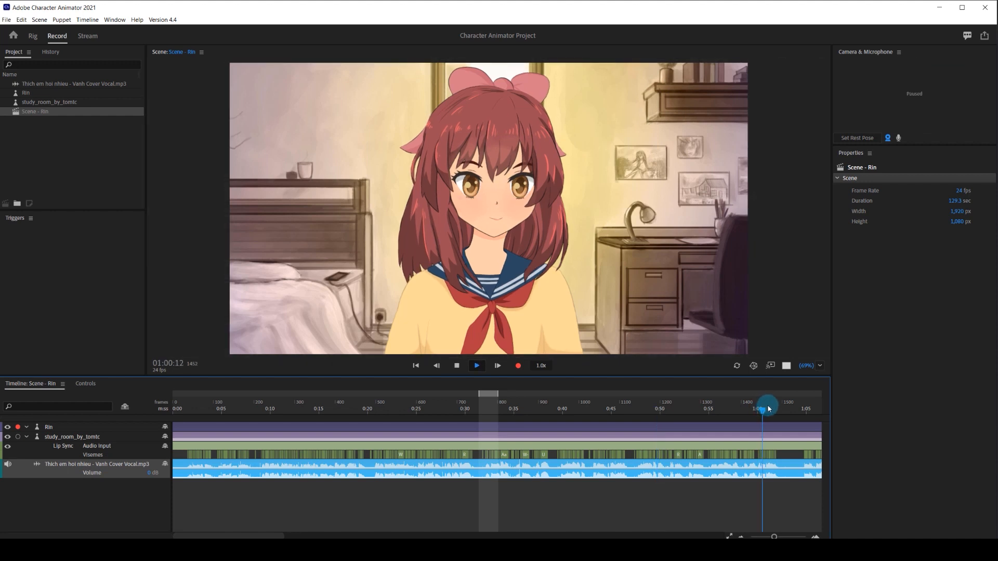
{"action": "left_click", "coordinate": [781, 407]}
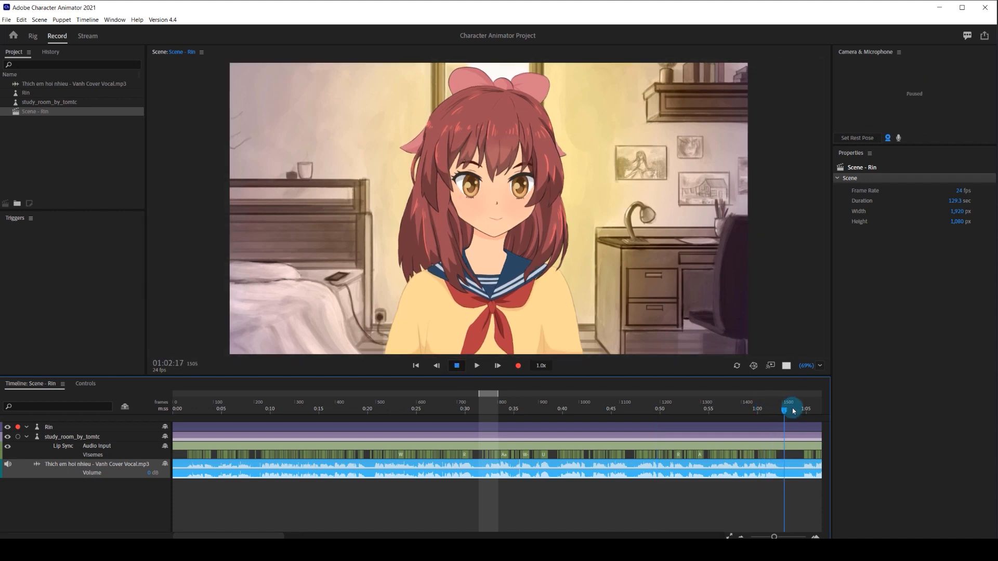
{"action": "right_click", "coordinate": [793, 408]}
{"action": "left_click", "coordinate": [847, 433]}
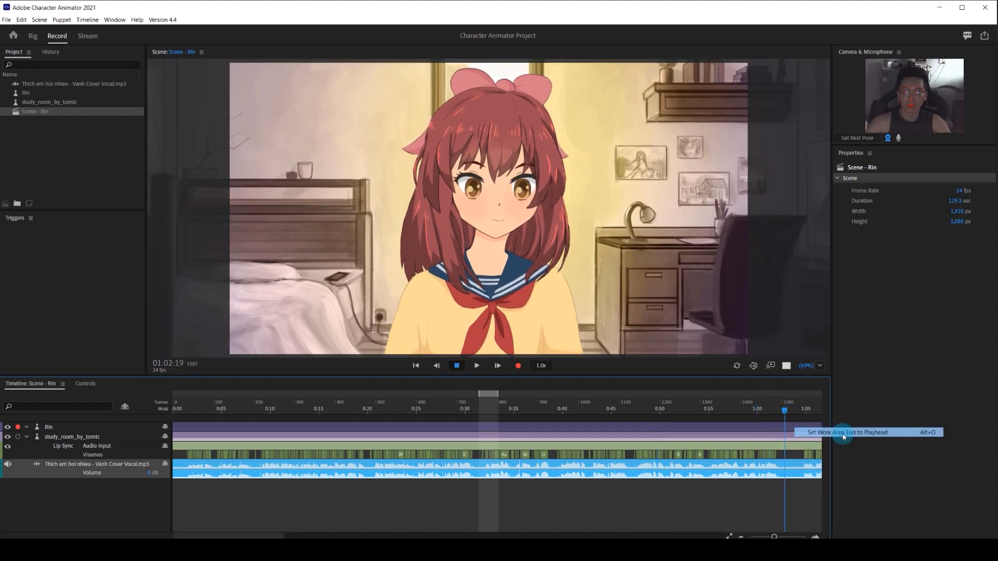
Trim the scene to the work area and return the playhead to the start.
{"action": "right_click", "coordinate": [733, 407]}
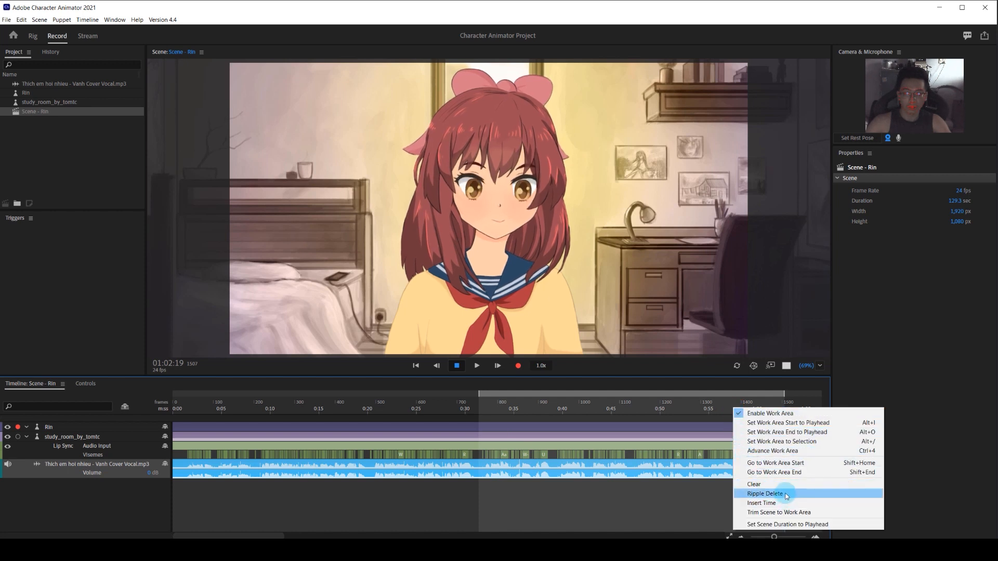
{"action": "left_click", "coordinate": [793, 513]}
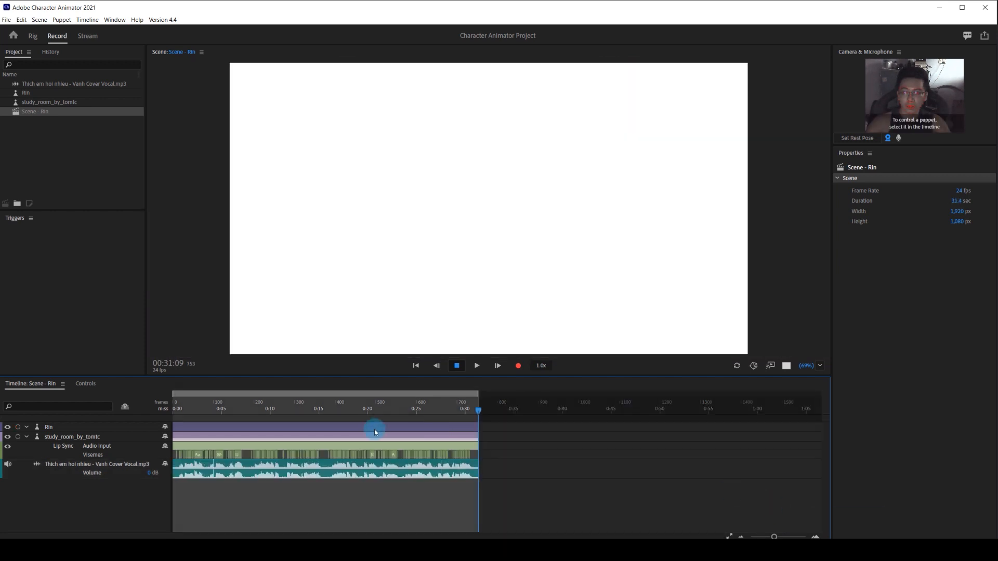
{"action": "left_click", "coordinate": [197, 403]}
{"action": "left_click_drag", "start_coordinate": [197, 403], "coordinate": [167, 406]}
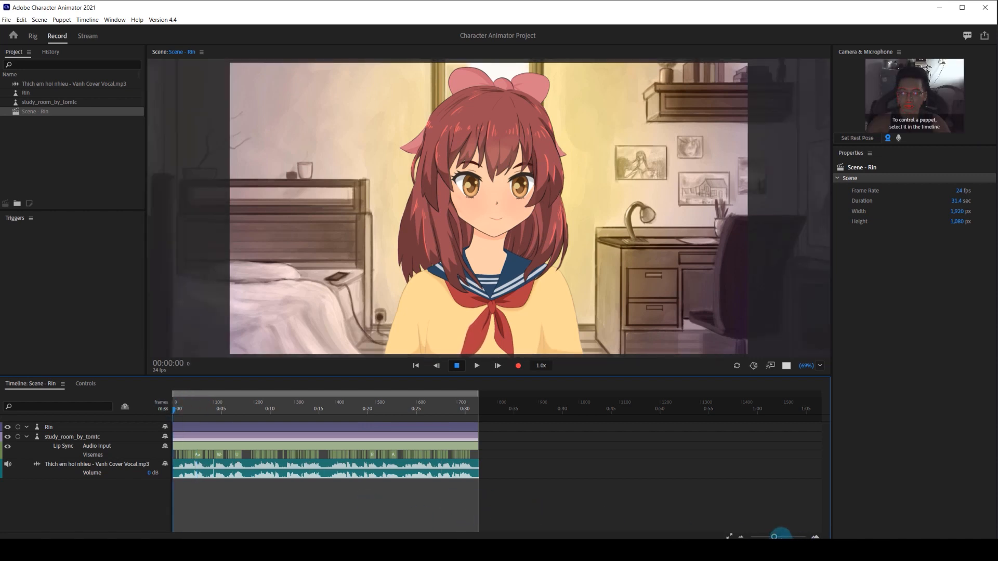
{"action": "left_click_drag", "start_coordinate": [775, 537], "coordinate": [779, 538]}
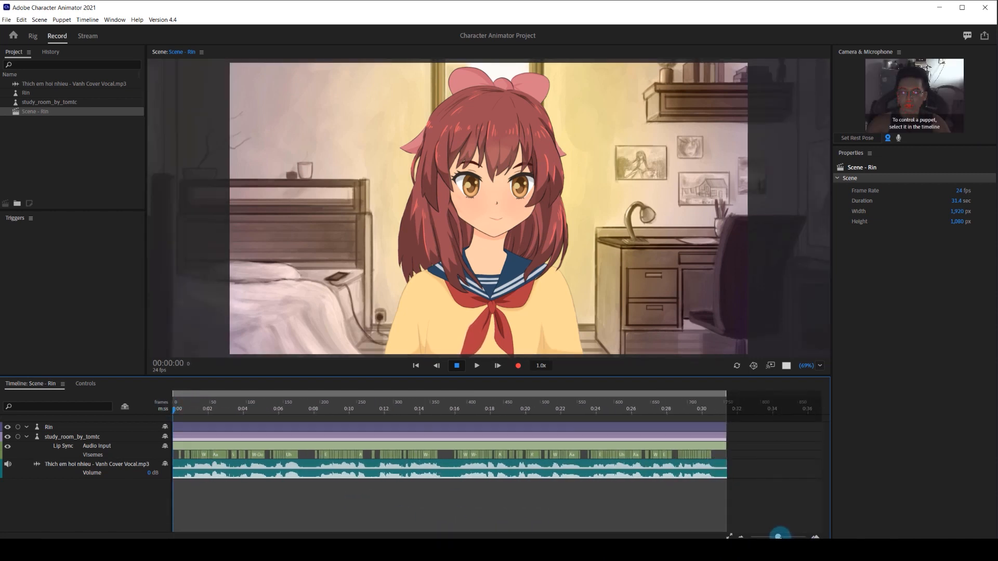
Arm the Rin puppet, compute its lip sync take from the vocal scene audio, and play back the result.
{"action": "left_click", "coordinate": [19, 428]}
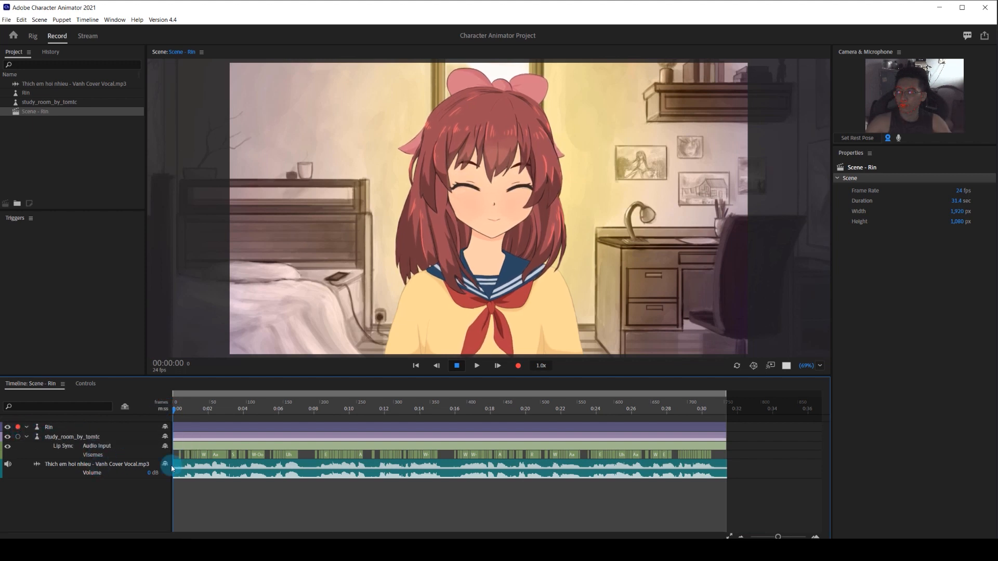
{"action": "left_click", "coordinate": [207, 468]}
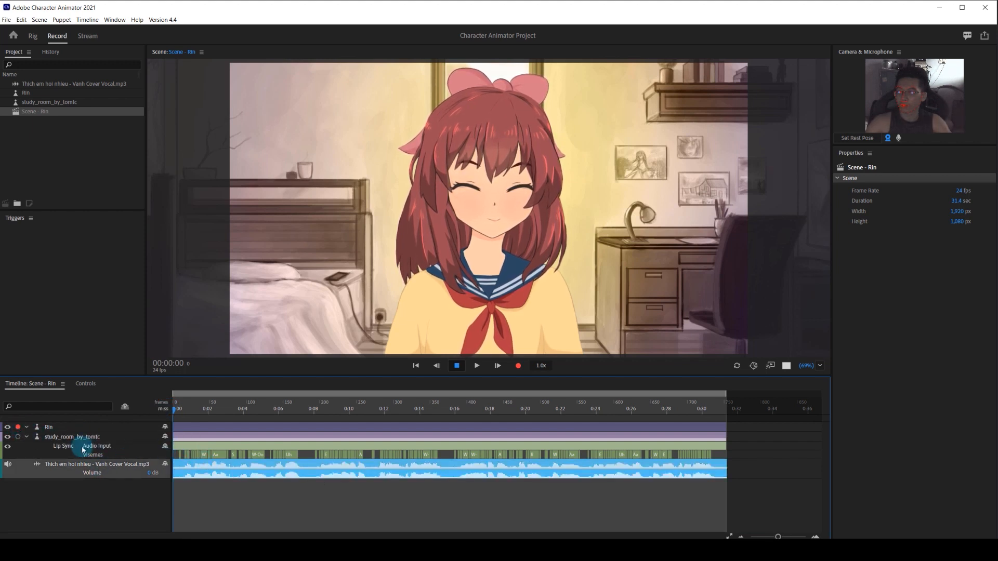
{"action": "left_click", "coordinate": [26, 438]}
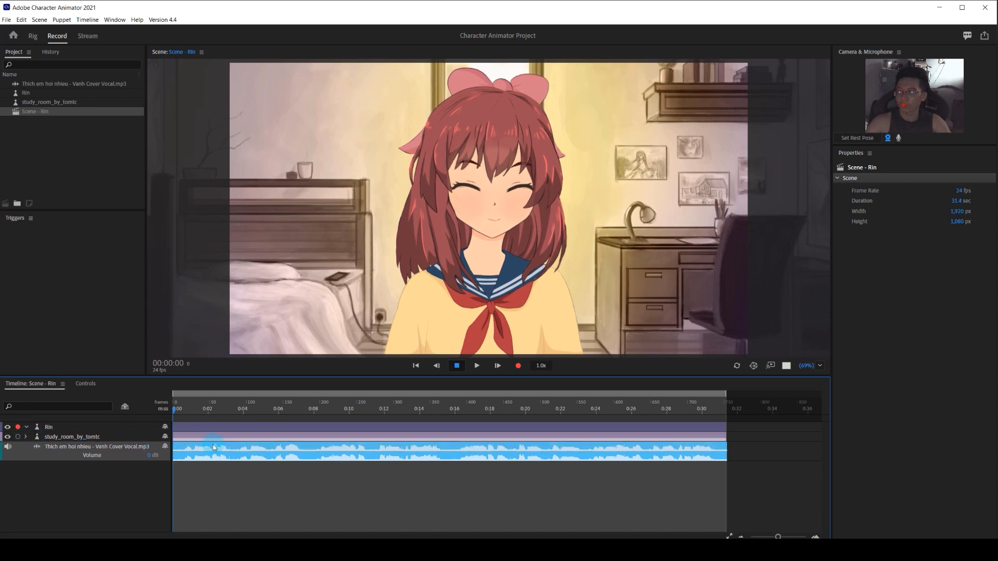
{"action": "left_click", "coordinate": [87, 20]}
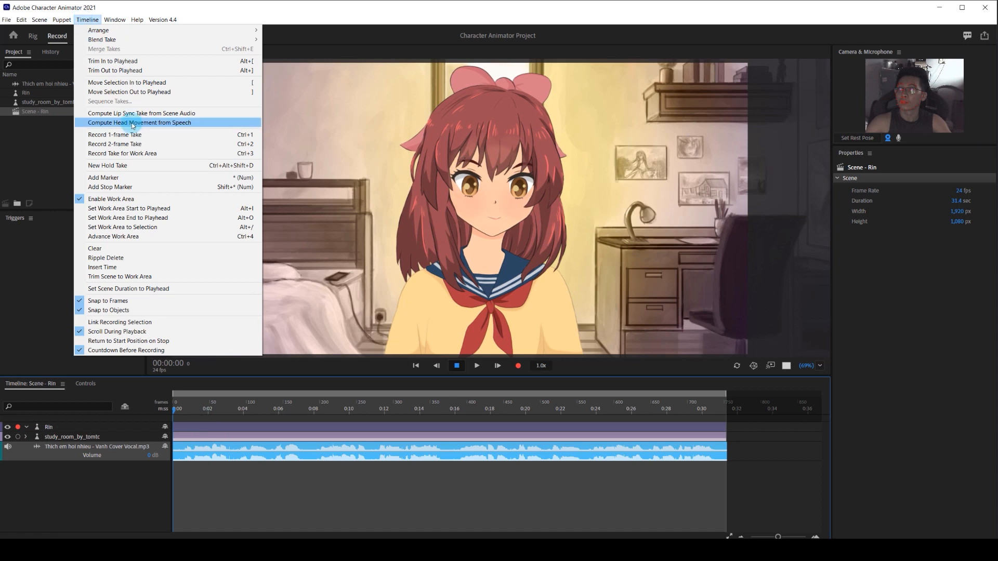
{"action": "left_click", "coordinate": [149, 115]}
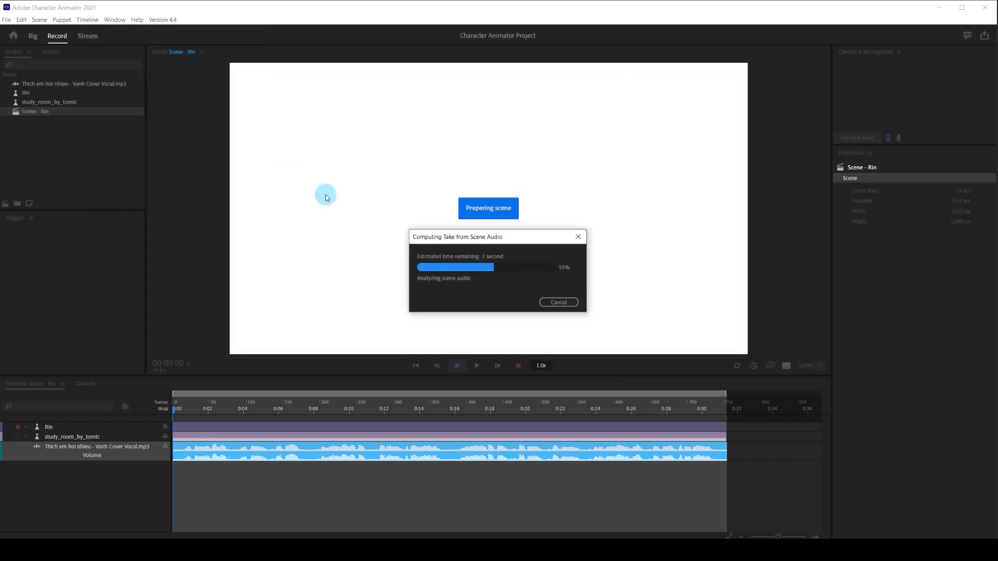
{"action": "key", "text": "space"}
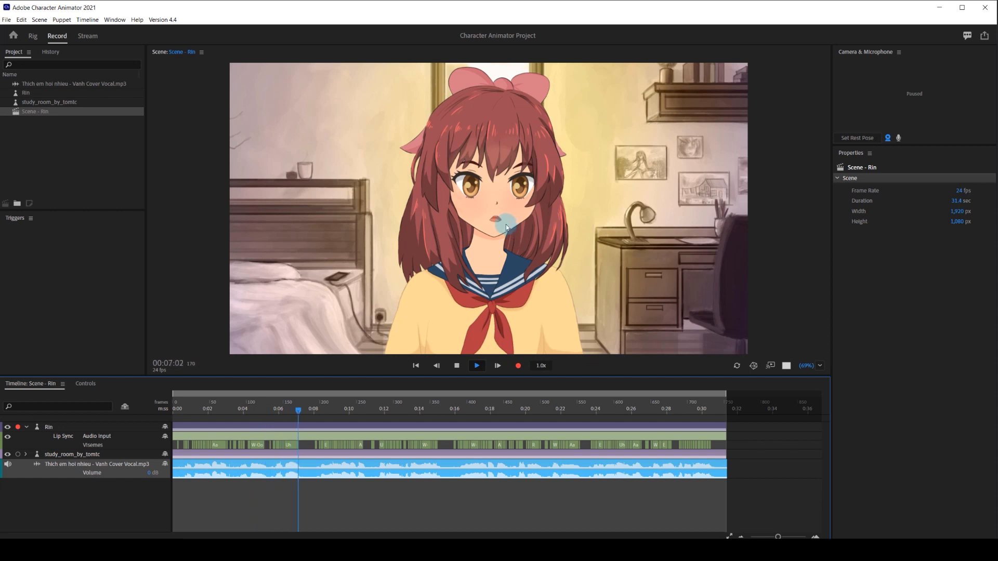
{"action": "key", "text": "space"}
Disarm Rin's Lip Sync behavior and record a camera-driven Eye Gaze and Face performance from the start of the scene.
{"action": "left_click", "coordinate": [61, 430]}
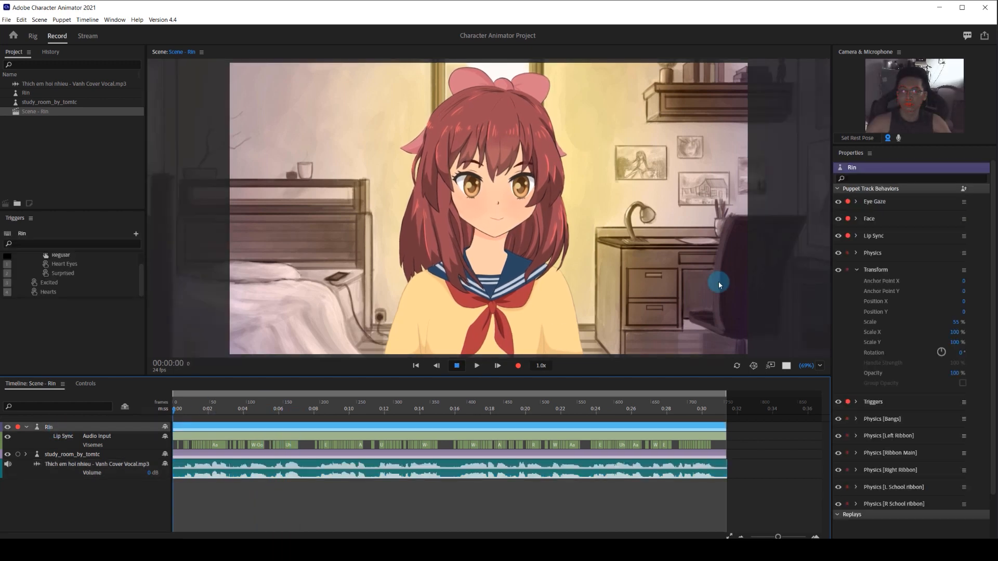
{"action": "left_click", "coordinate": [856, 236]}
{"action": "left_click", "coordinate": [849, 236]}
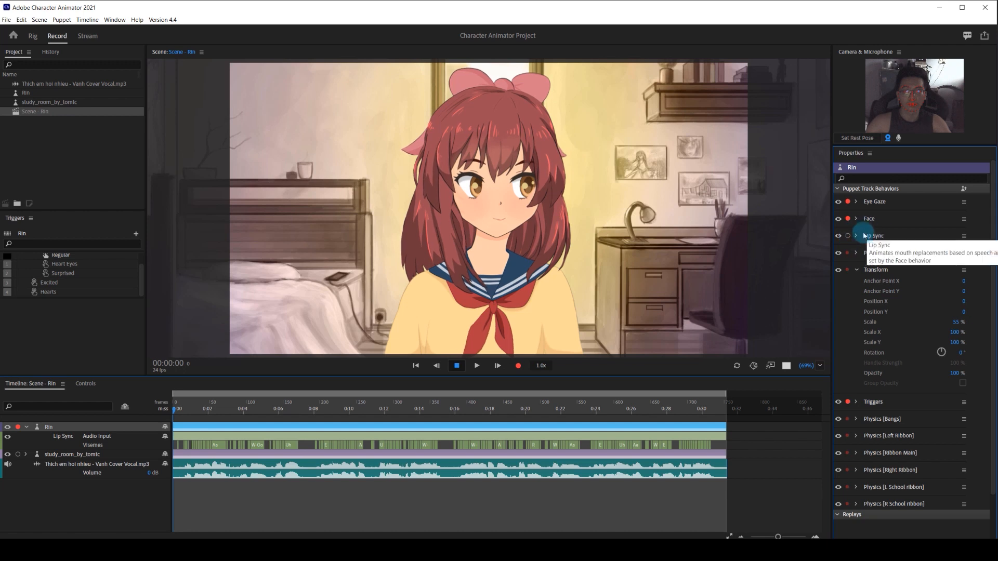
{"action": "left_click", "coordinate": [518, 366]}
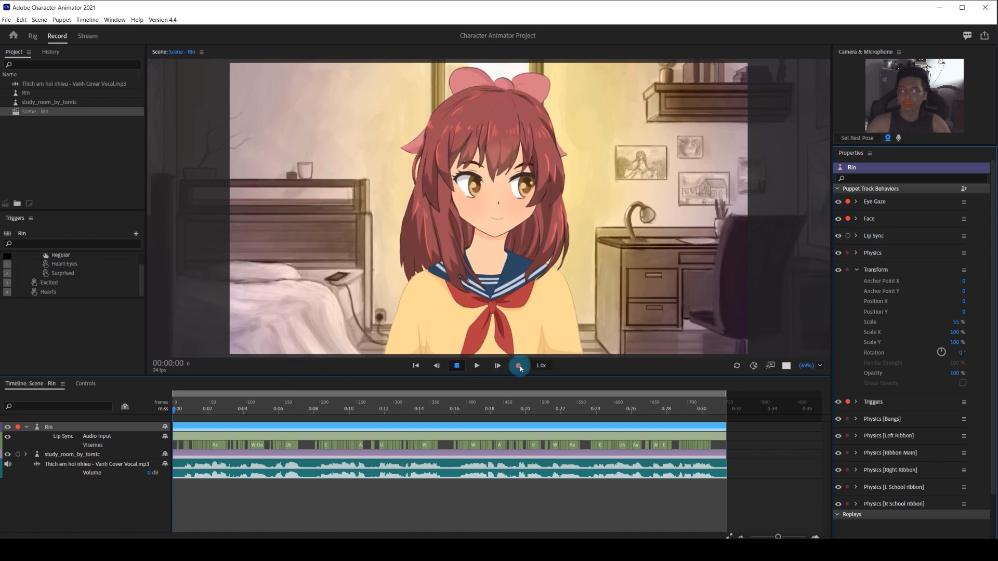
{"action": "left_click", "coordinate": [520, 367]}
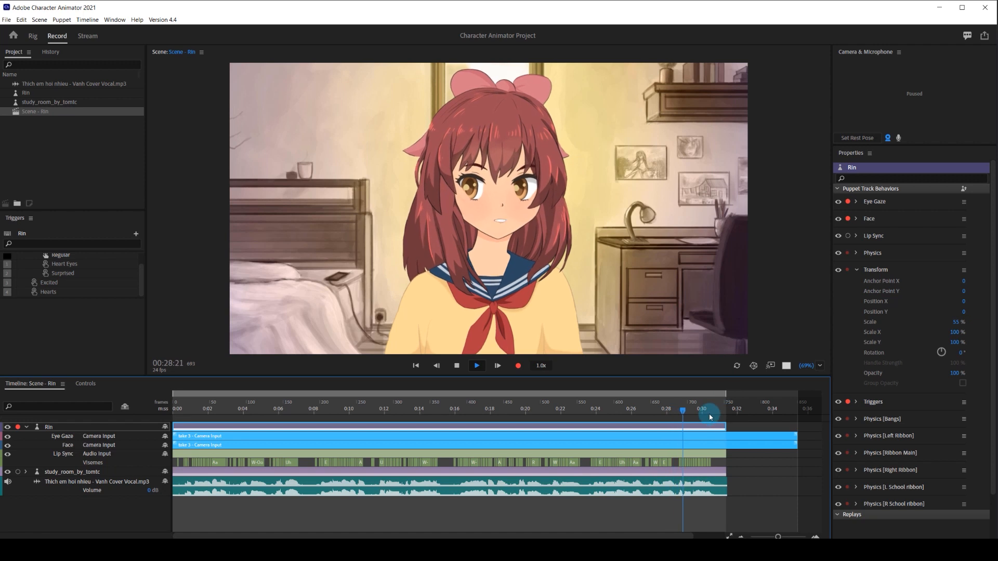
Stop the scene playback and switch to Premiere Pro.
{"action": "key", "text": "space"}
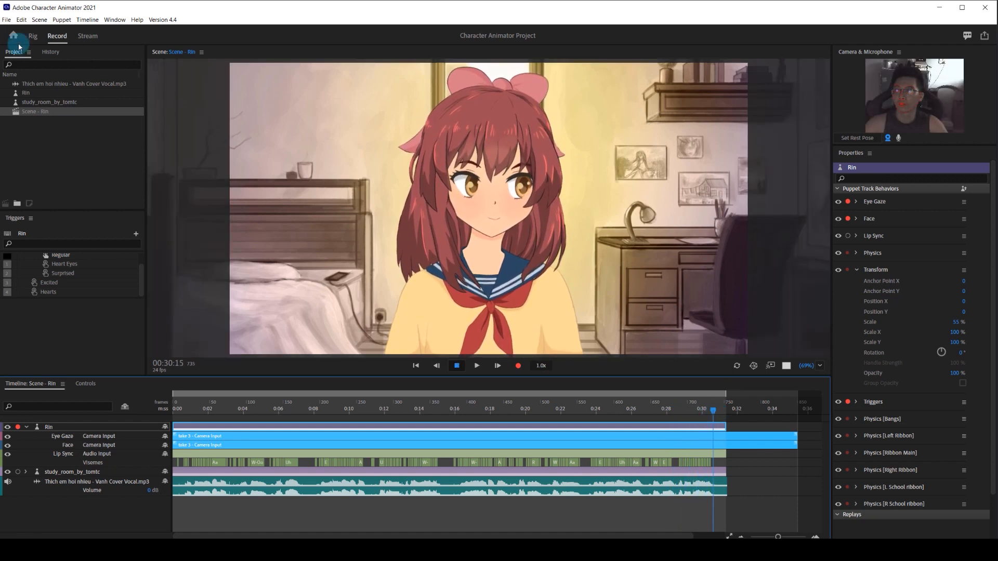
{"action": "left_click", "coordinate": [6, 19]}
{"action": "left_click", "coordinate": [46, 100]}
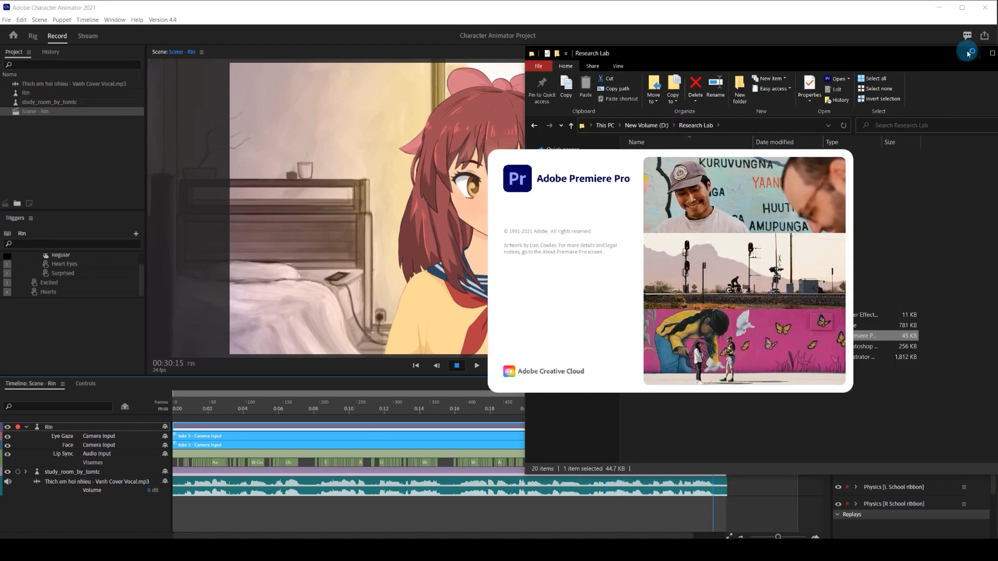
{"action": "left_click", "coordinate": [968, 51]}
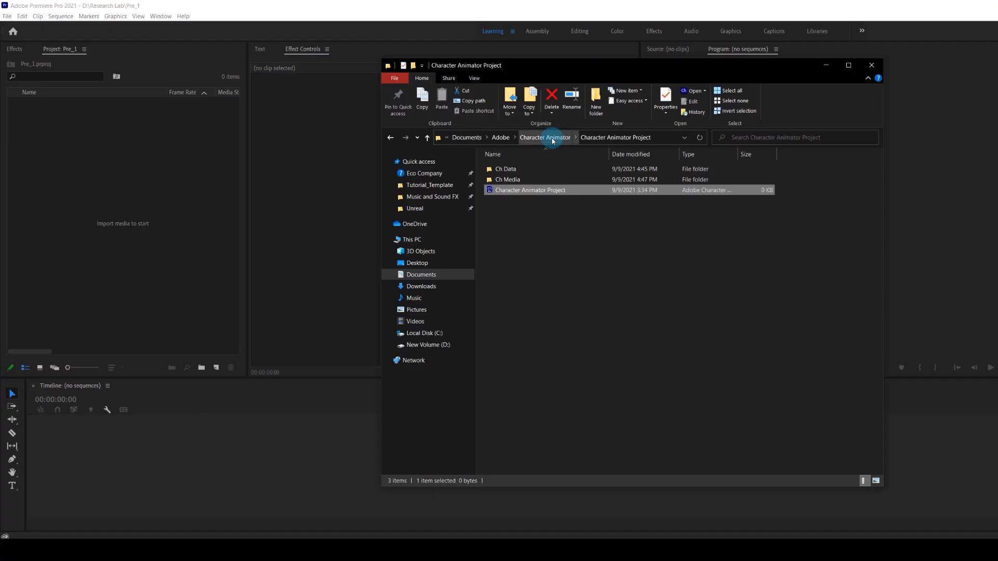
Import the Scene - Rin scene from the Character Animator Project file into the Pre_1 project.
{"action": "left_click", "coordinate": [534, 192]}
{"action": "left_click_drag", "start_coordinate": [540, 193], "coordinate": [138, 243]}
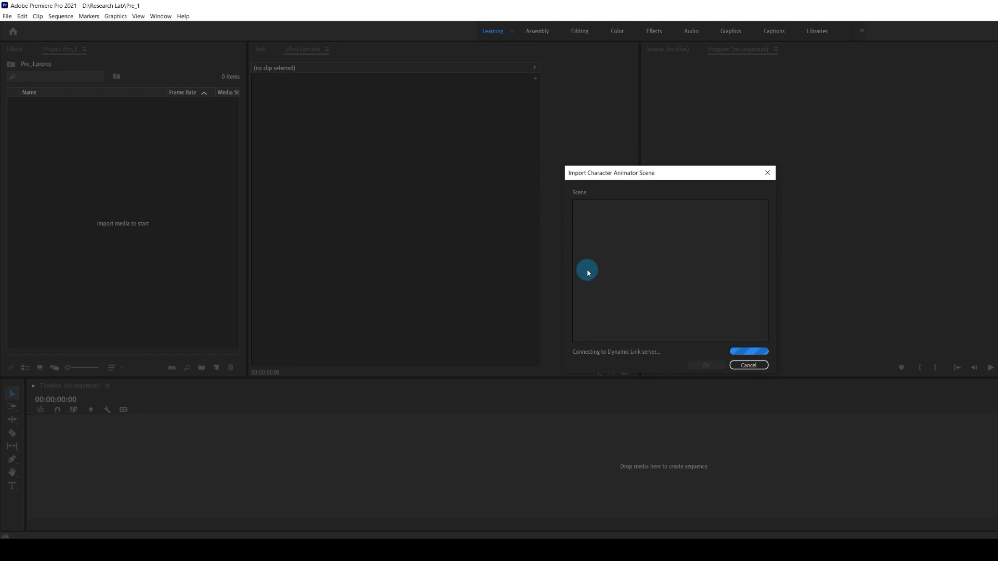
{"action": "left_click", "coordinate": [606, 203]}
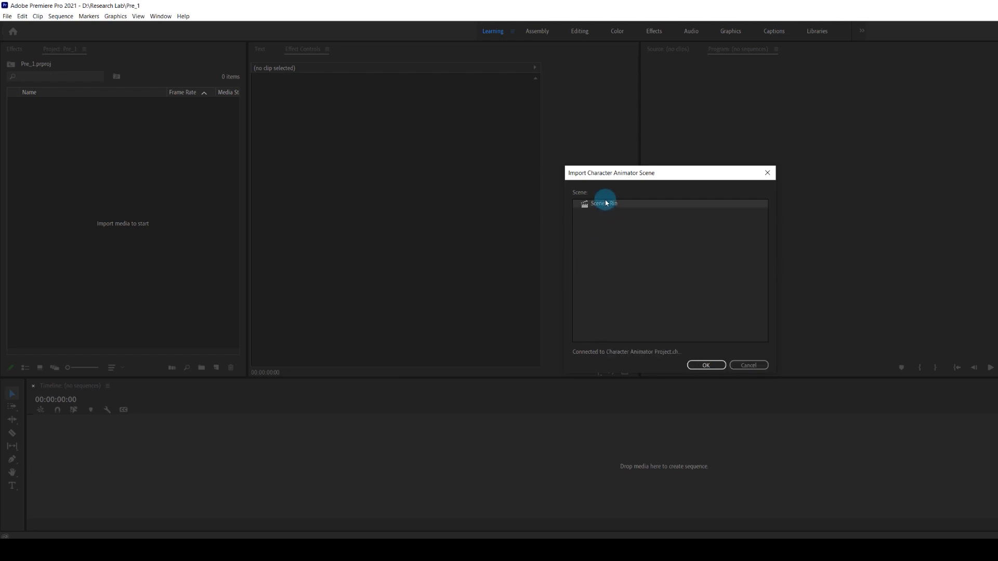
{"action": "left_click", "coordinate": [705, 365]}
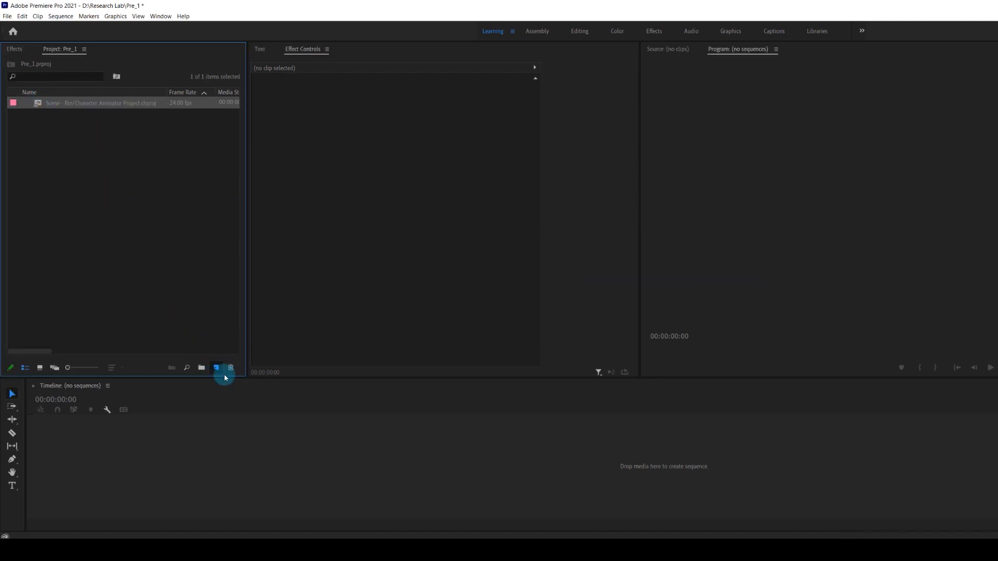
Create a sequence from the imported Rin scene and play it back.
{"action": "scroll", "coordinate": [136, 475], "scroll_direction": "up", "scroll_amount": 1}
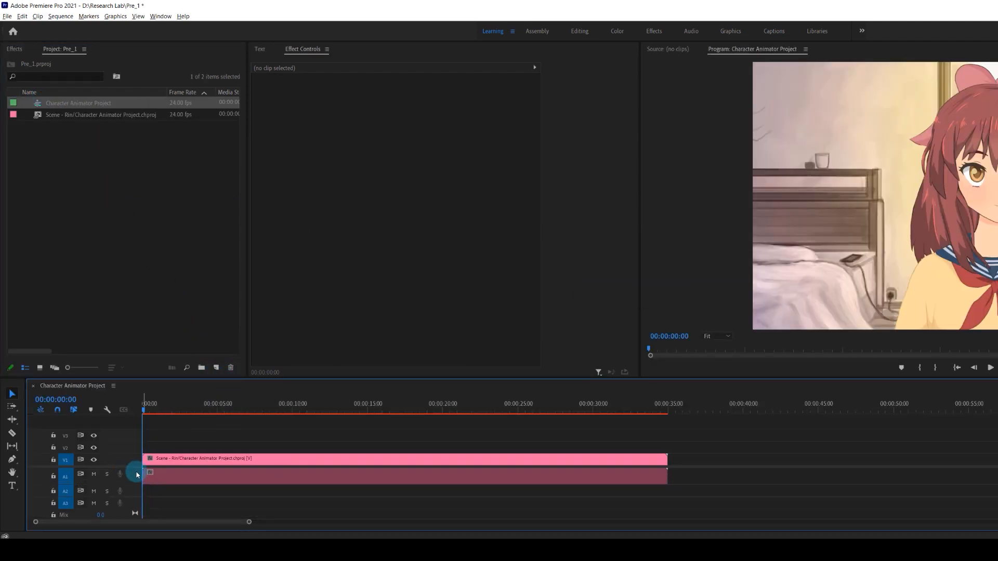
{"action": "scroll", "coordinate": [136, 475], "scroll_direction": "up", "scroll_amount": 1}
{"action": "key", "text": "space"}
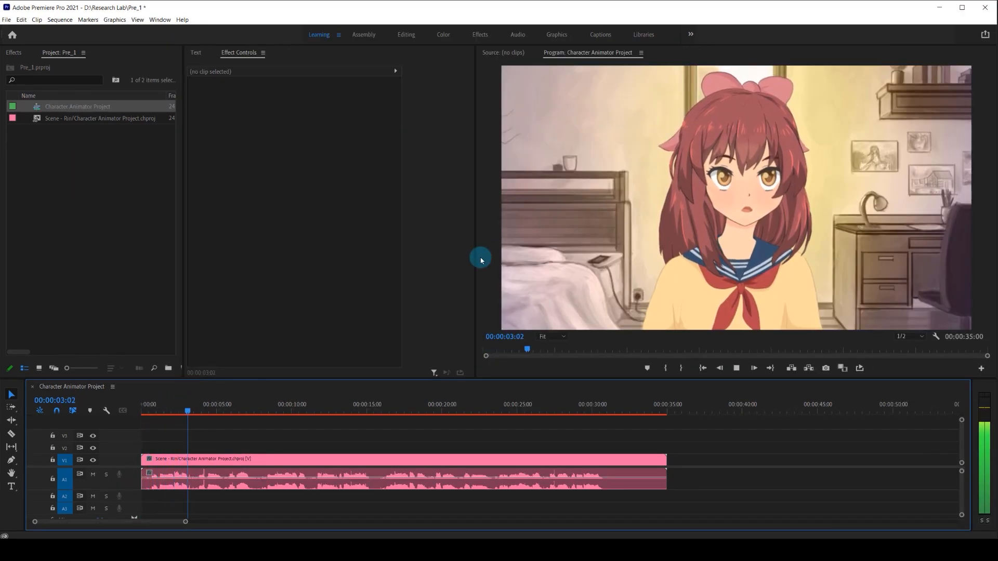
Import Thich em hoi nhieu - Vanh Cover.mp3 and place it on audio track A2 at the start of the sequence.
{"action": "double_click", "coordinate": [115, 201]}
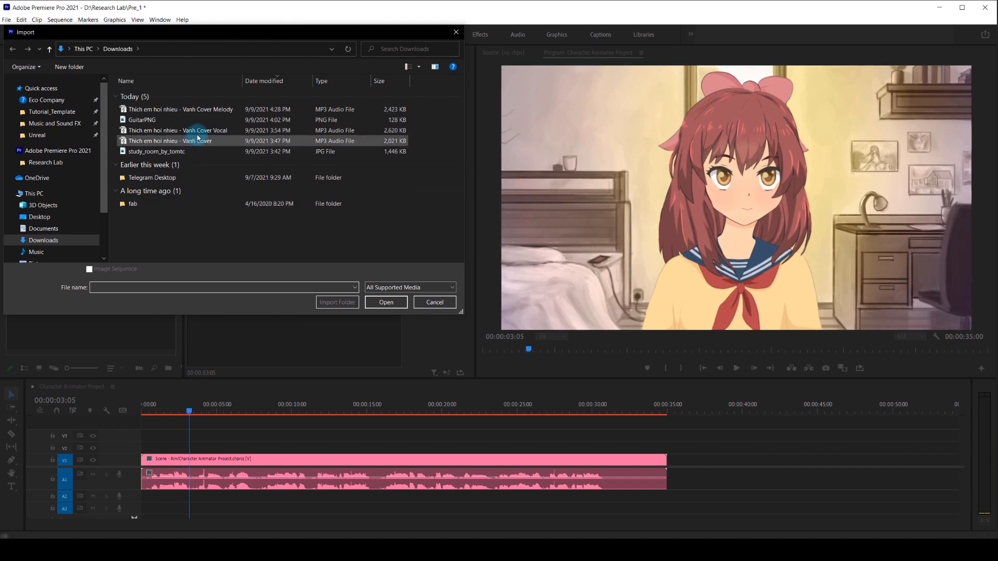
{"action": "left_click", "coordinate": [213, 113]}
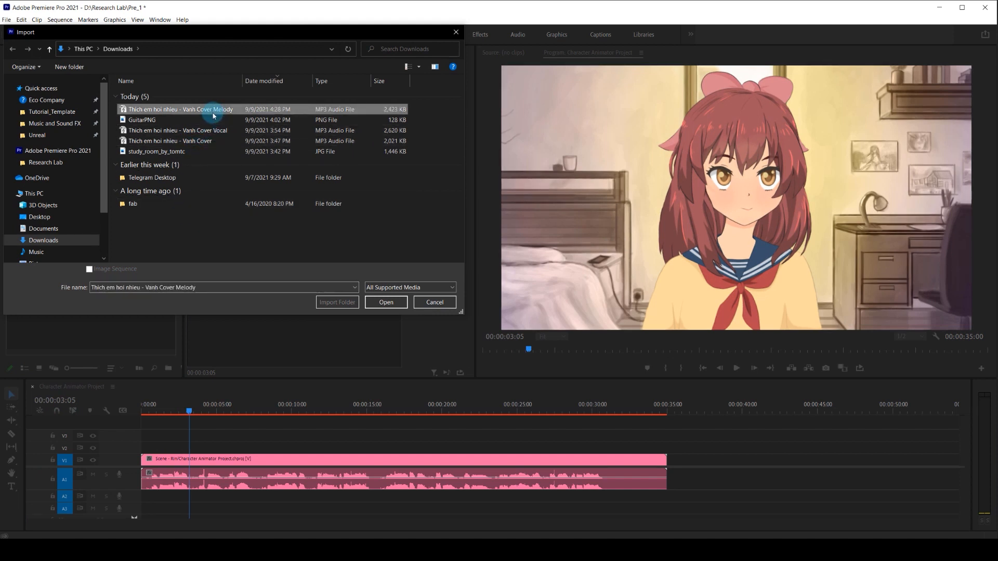
{"action": "left_click", "coordinate": [207, 133]}
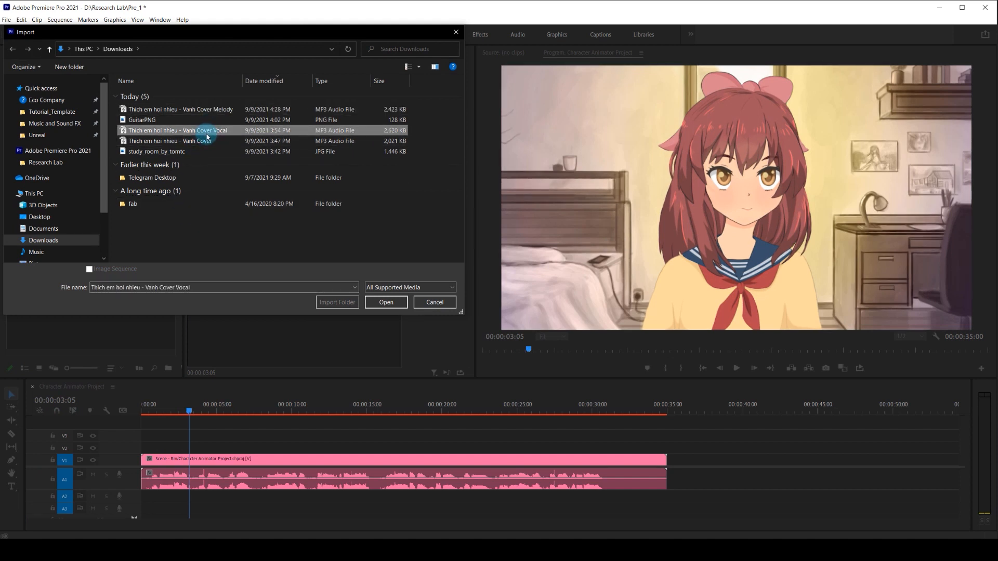
{"action": "left_click", "coordinate": [209, 141]}
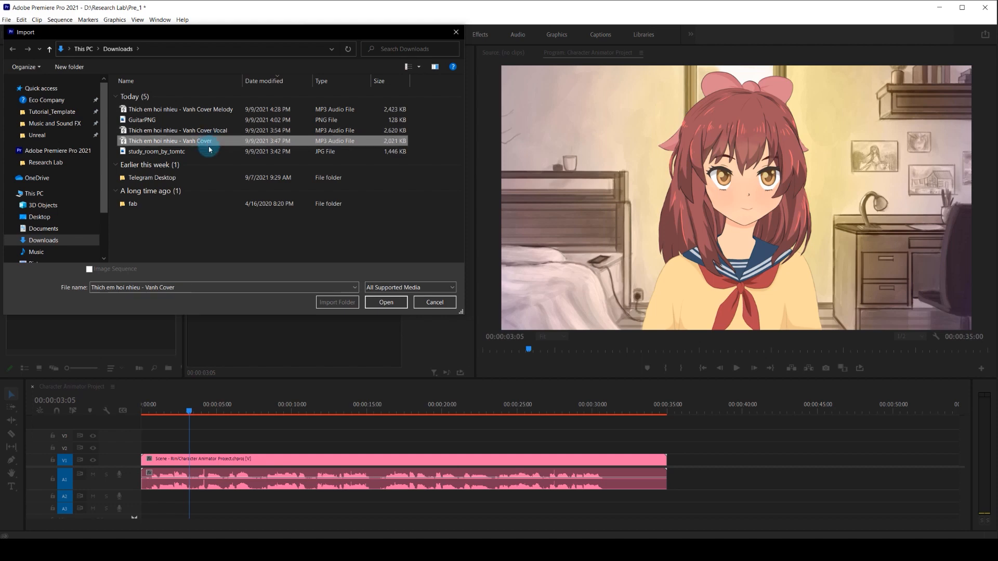
{"action": "left_click", "coordinate": [387, 303]}
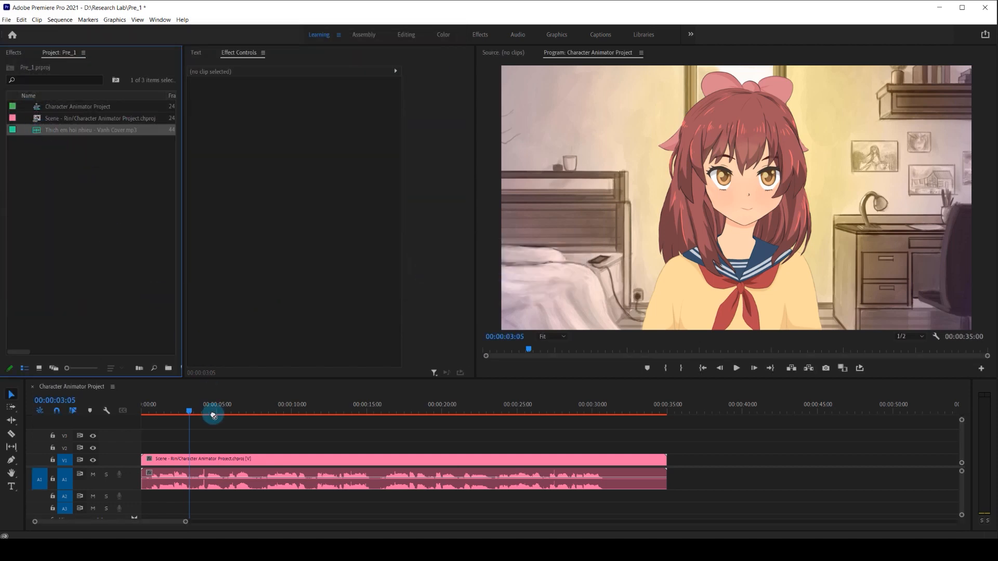
{"action": "left_click_drag", "start_coordinate": [213, 416], "coordinate": [147, 498]}
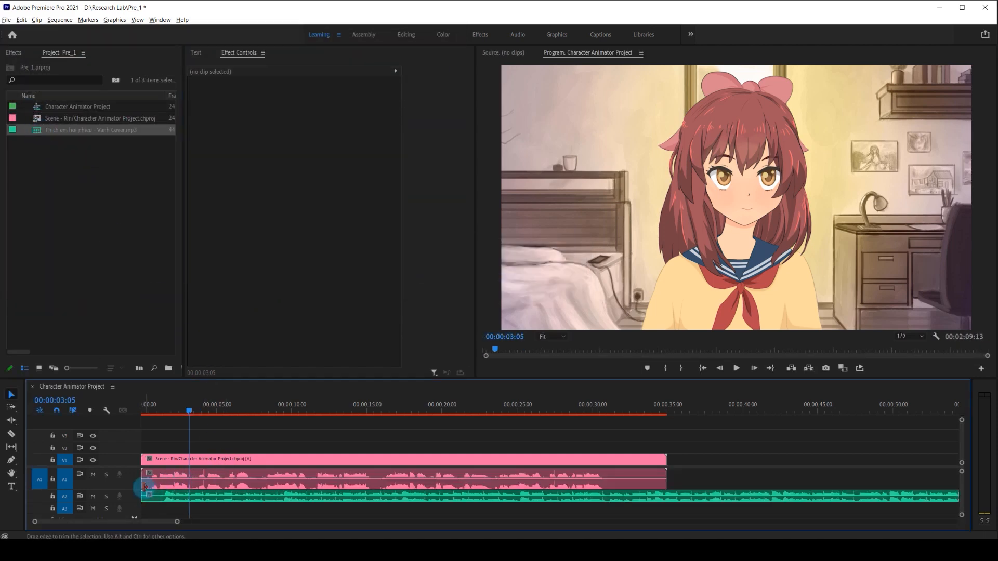
{"action": "double_click", "coordinate": [134, 495]}
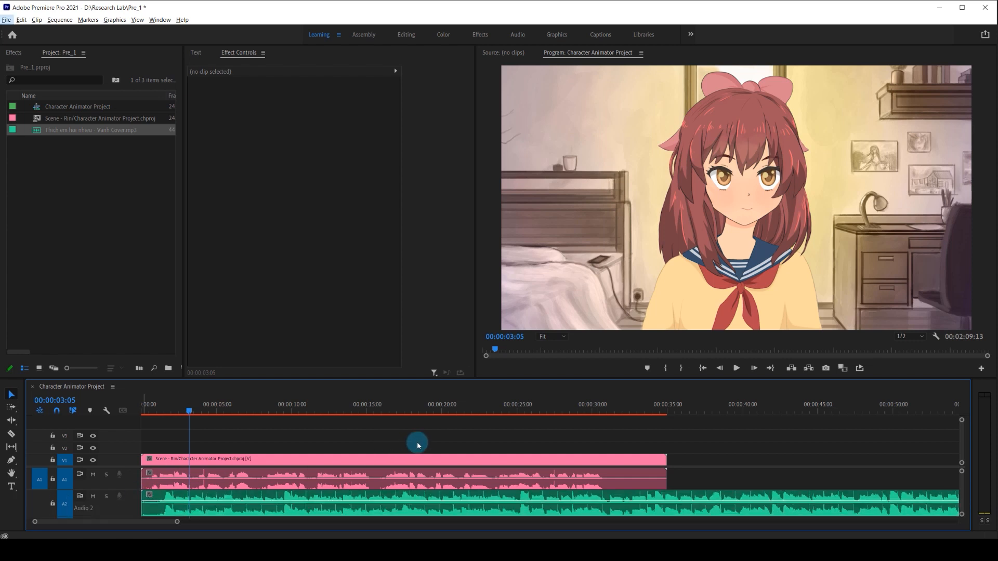
Move the song clip on track A2 so it starts at the end of the Rin scene clip.
{"action": "left_click", "coordinate": [590, 403]}
{"action": "key", "text": "minus"}
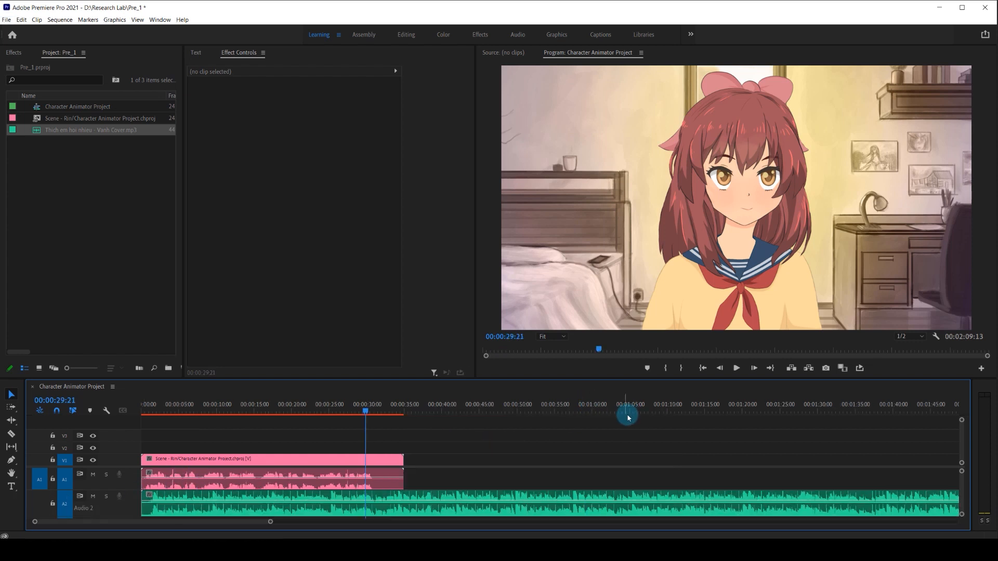
{"action": "left_click_drag", "start_coordinate": [406, 497], "coordinate": [669, 497]}
Play the song to locate the sung passage, then cut away the part before it and bring the clip back to the sequence start.
{"action": "left_click", "coordinate": [595, 400]}
{"action": "key", "text": "space"}
{"action": "key", "text": "minus"}
{"action": "key", "text": "equal"}
{"action": "key", "text": "equal"}
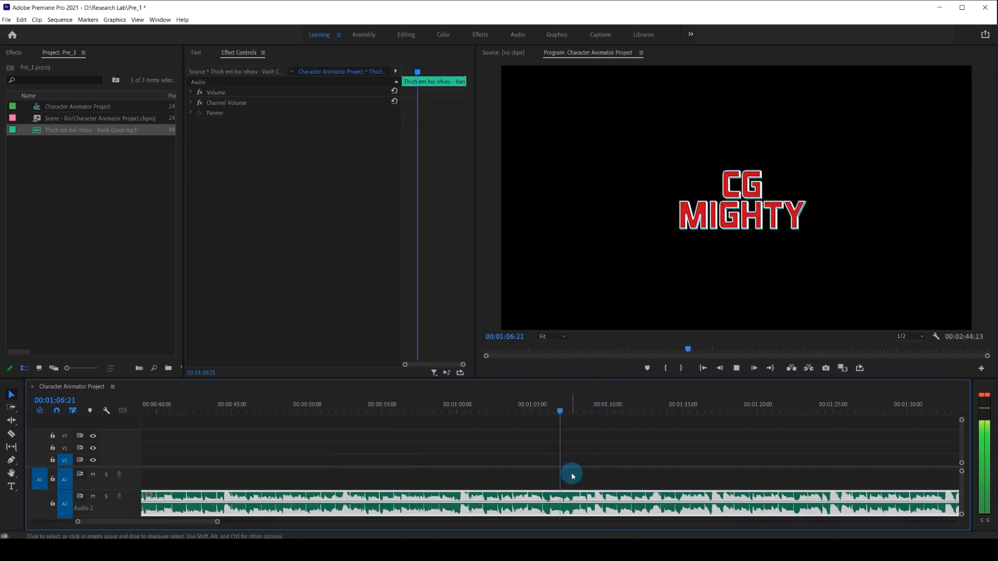
{"action": "key", "text": "space"}
{"action": "key", "text": "equal"}
{"action": "left_click", "coordinate": [540, 409]}
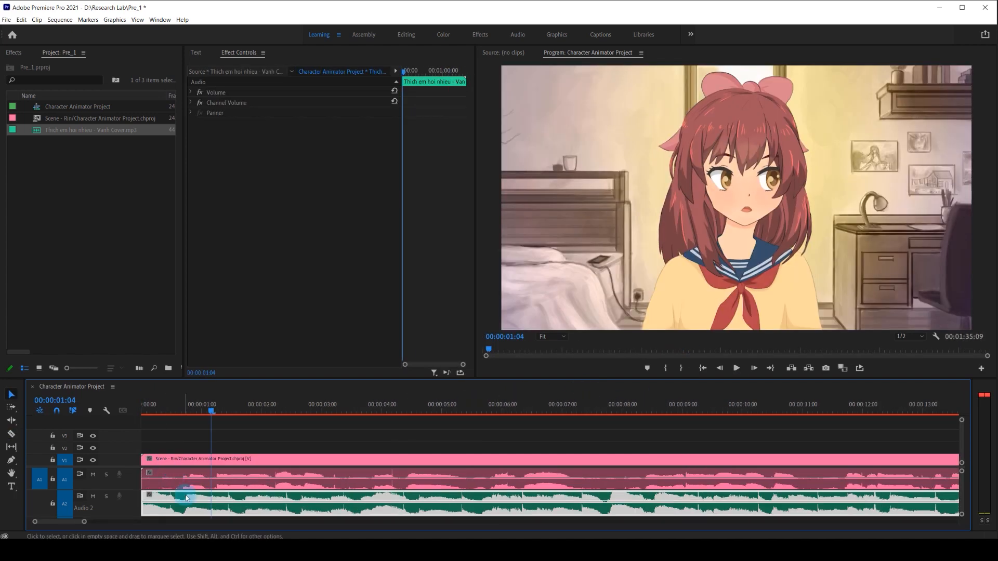
Align the song clip with the scene's vocal waveform and trim its start to where the singing begins.
{"action": "left_click_drag", "start_coordinate": [151, 496], "coordinate": [306, 500]}
{"action": "key", "text": "ctrl+z"}
{"action": "key", "text": "alt+Left"}
{"action": "key", "text": "alt+Left"}
{"action": "key", "text": "alt+Left"}
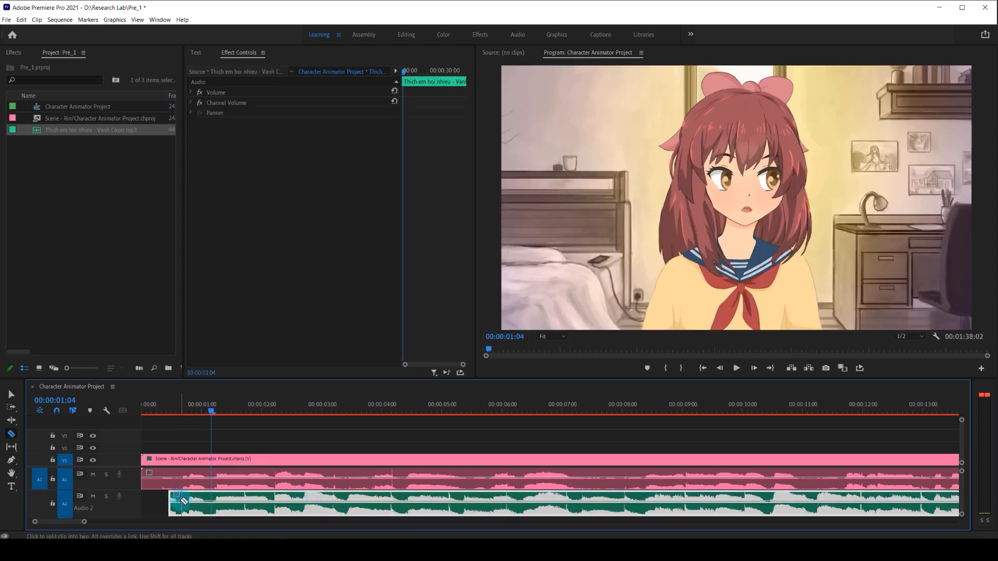
{"action": "key", "text": "v"}
{"action": "left_click_drag", "start_coordinate": [173, 495], "coordinate": [180, 497]}
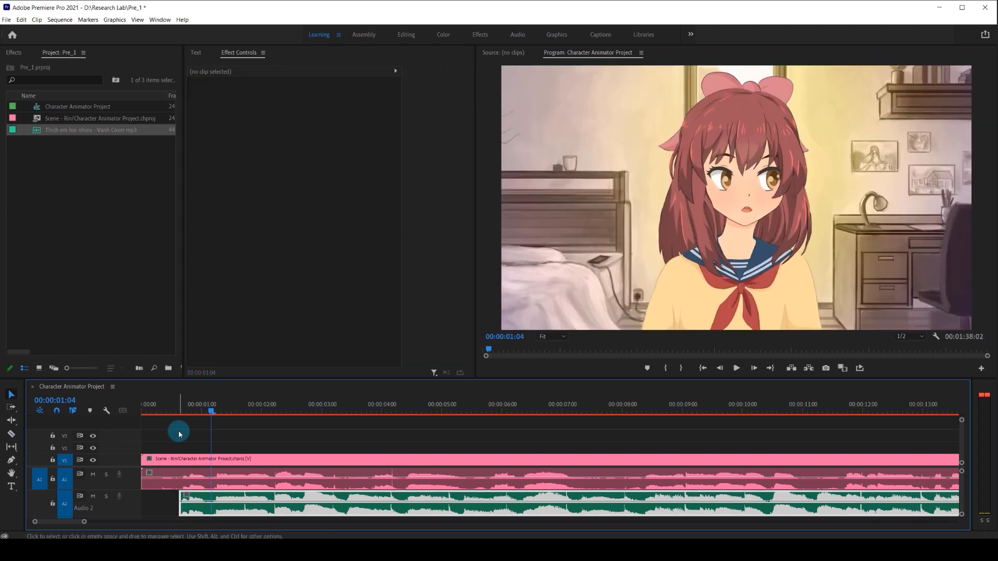
Disable the Rin scene clip's own audio and play the sequence from near the start to check the sync.
{"action": "left_click", "coordinate": [198, 458]}
{"action": "key", "text": "shift+e"}
{"action": "left_click", "coordinate": [194, 440]}
{"action": "key", "text": "minus"}
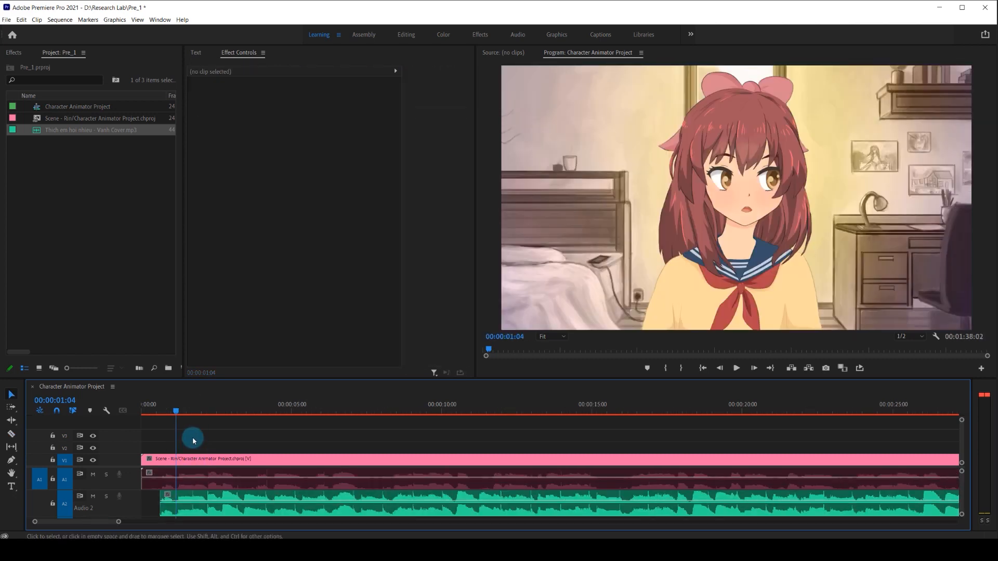
{"action": "key", "text": "minus"}
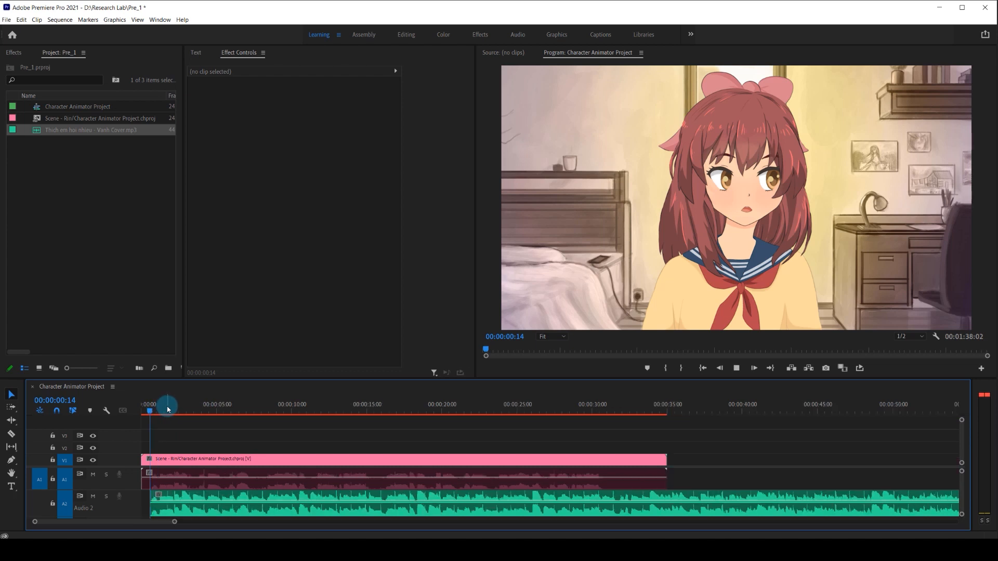
{"action": "key", "text": "space"}
{"action": "key", "text": "minus"}
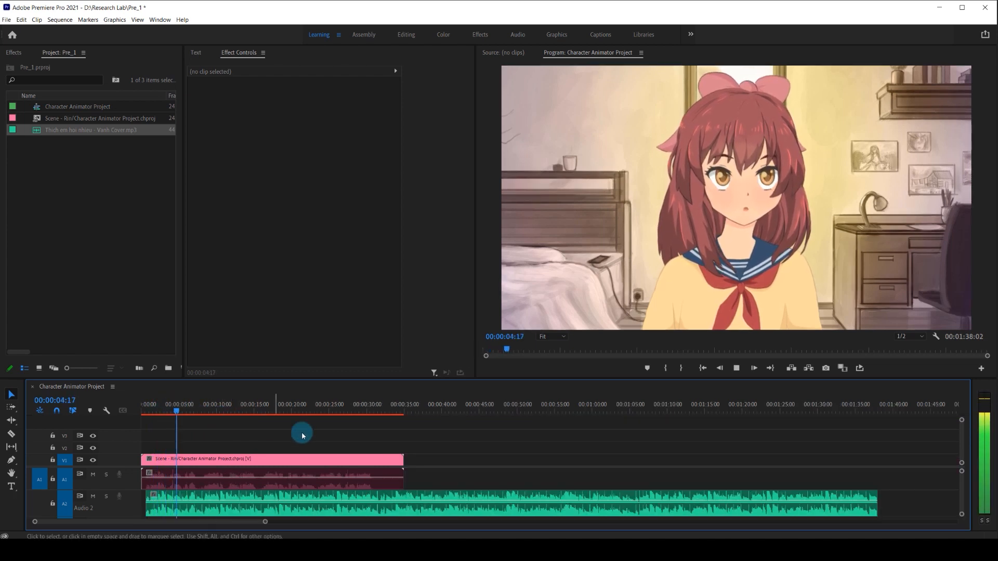
Trim the end of the song clip to about 32 seconds and stop playback.
{"action": "left_click_drag", "start_coordinate": [877, 501], "coordinate": [384, 497]}
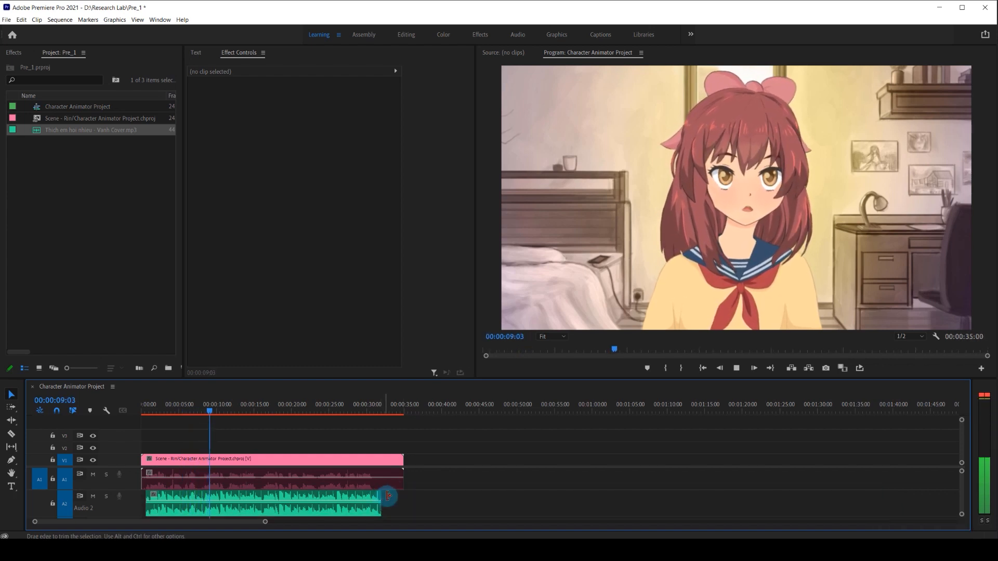
{"action": "key", "text": "="}
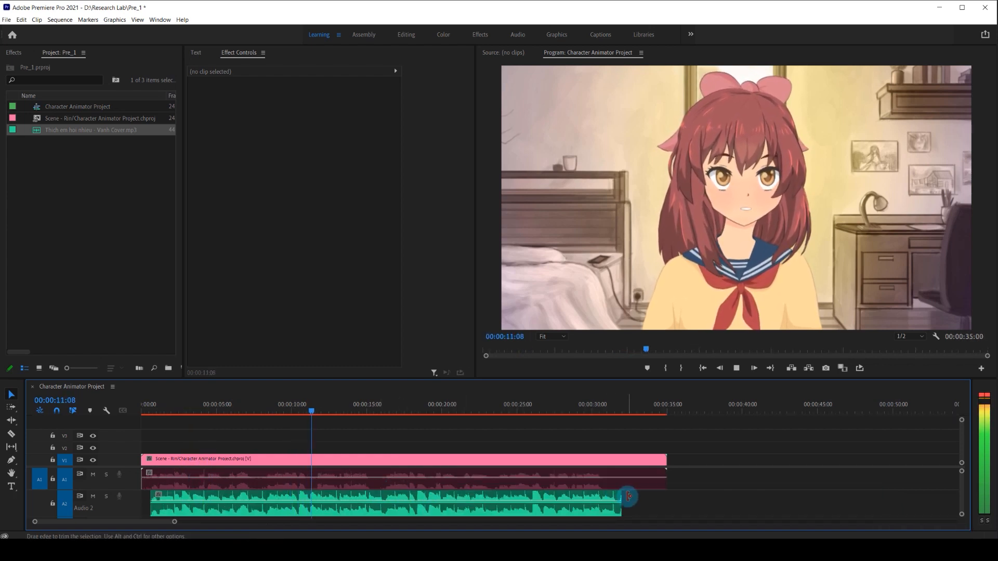
{"action": "key", "text": "space"}
{"action": "left_click_drag", "start_coordinate": [623, 495], "coordinate": [618, 494]}
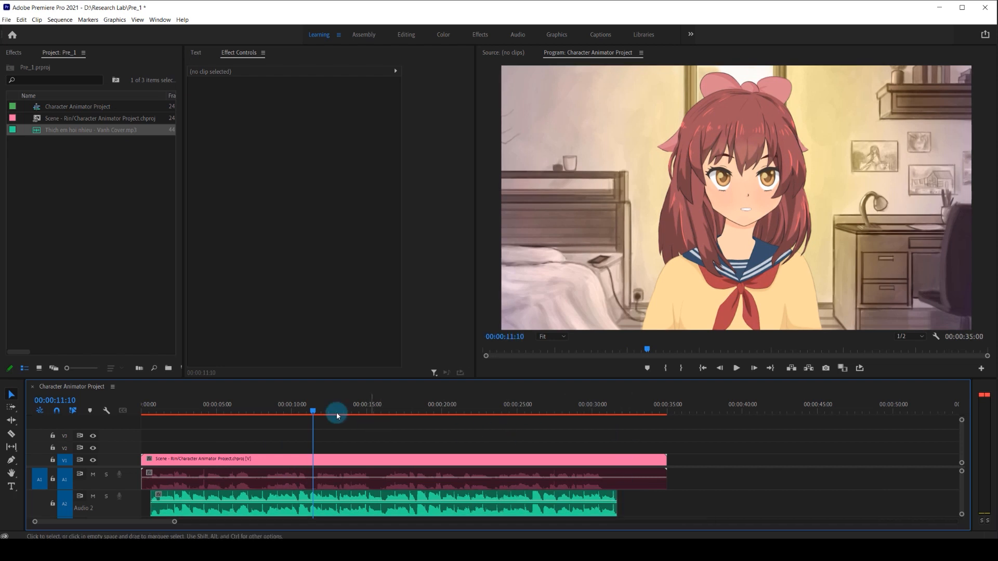
Import GuitarPNG.png, place it on track V2 at the sequence start, and extend it to a 35-second duration.
{"action": "left_click", "coordinate": [86, 176]}
{"action": "double_click", "coordinate": [87, 183]}
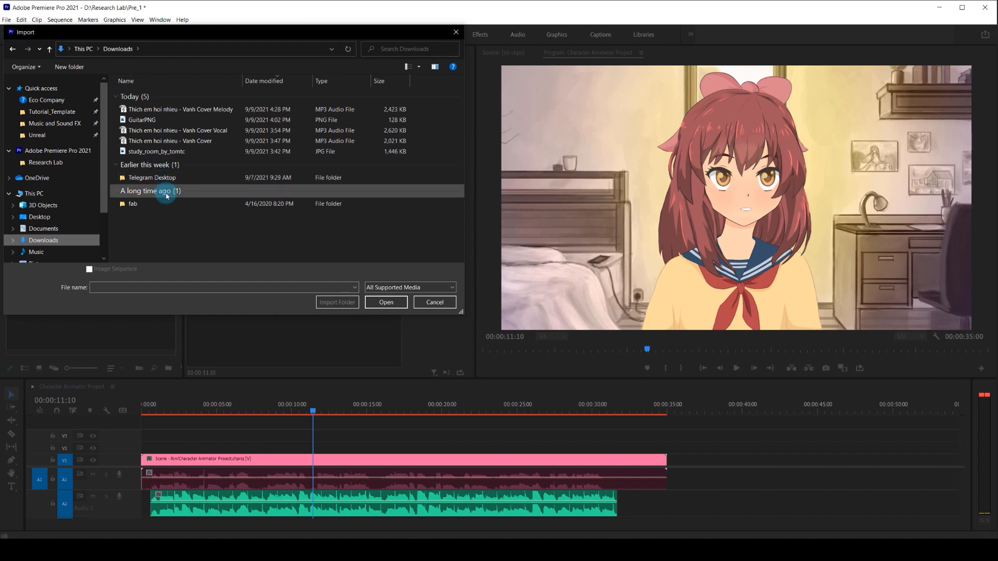
{"action": "left_click", "coordinate": [187, 120]}
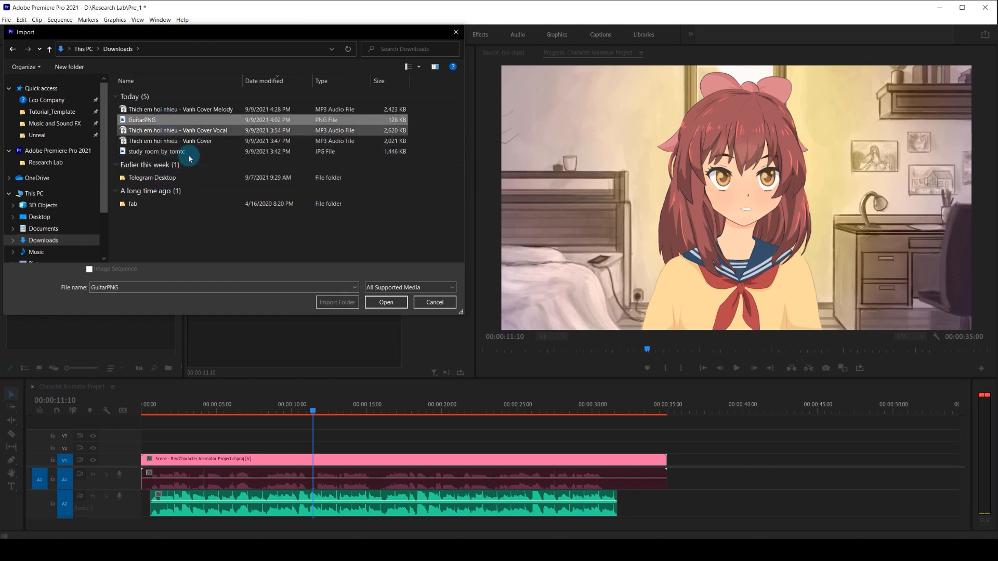
{"action": "left_click", "coordinate": [386, 302]}
{"action": "left_click_drag", "start_coordinate": [36, 107], "coordinate": [143, 447]}
{"action": "left_click_drag", "start_coordinate": [219, 447], "coordinate": [667, 456]}
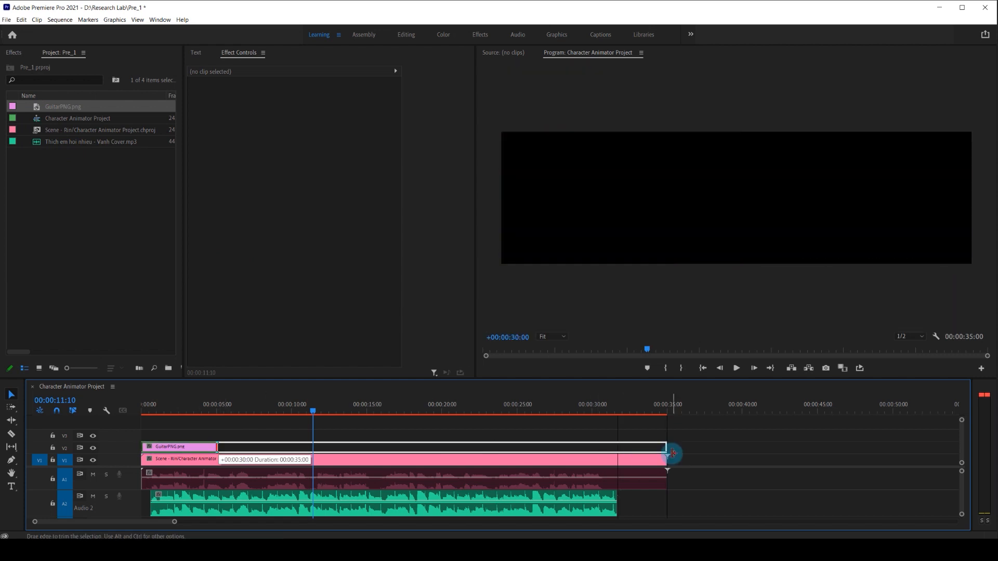
Enlarge and rotate the guitar image, position it in front of Rin along the lower edge of the frame, and play the result.
{"action": "left_click", "coordinate": [500, 446]}
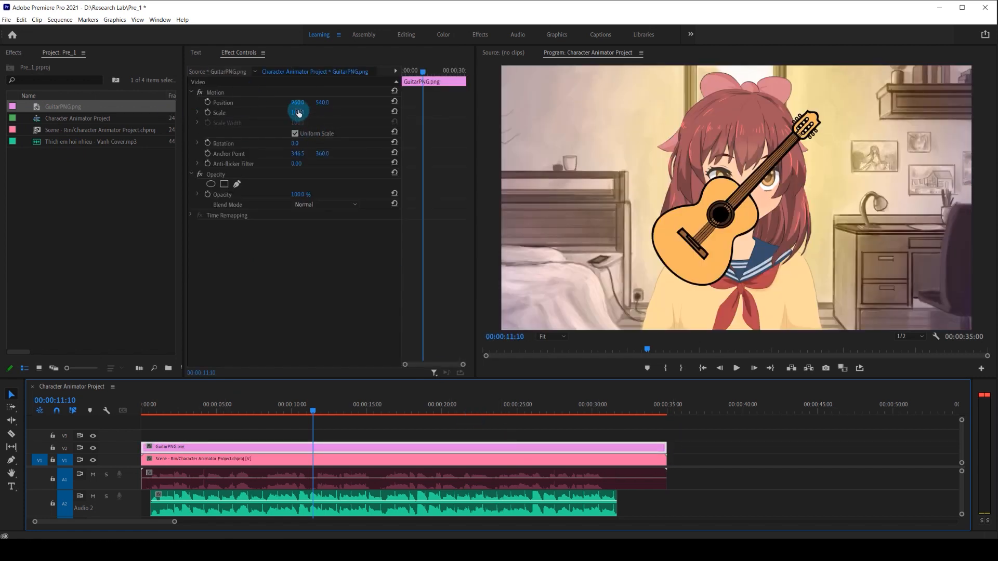
{"action": "left_click_drag", "start_coordinate": [298, 113], "coordinate": [555, 135]}
{"action": "left_click_drag", "start_coordinate": [295, 143], "coordinate": [309, 144]}
{"action": "left_click_drag", "start_coordinate": [326, 103], "coordinate": [416, 116]}
{"action": "left_click_drag", "start_coordinate": [294, 145], "coordinate": [291, 144]}
{"action": "left_click", "coordinate": [433, 426]}
{"action": "key", "text": "space"}
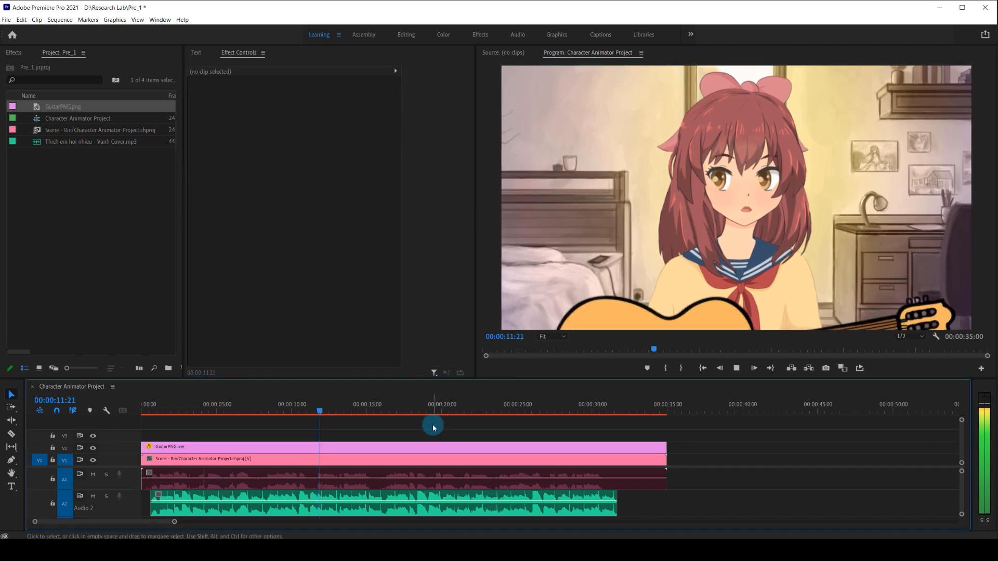